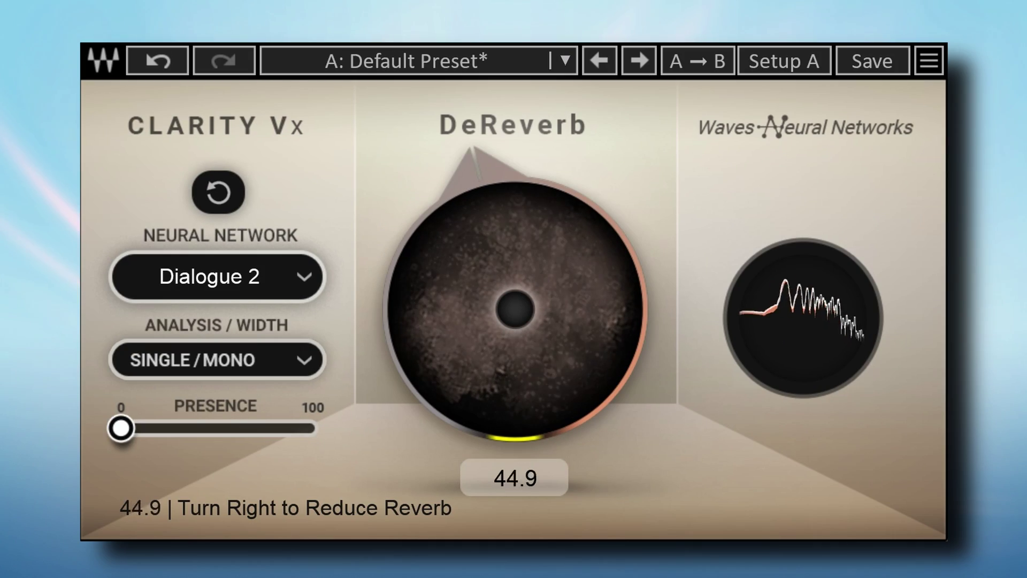
- Increase the reverb reduction amount and raise Presence to about the middle of its range
left_click_drag(522, 354, 522, 315)
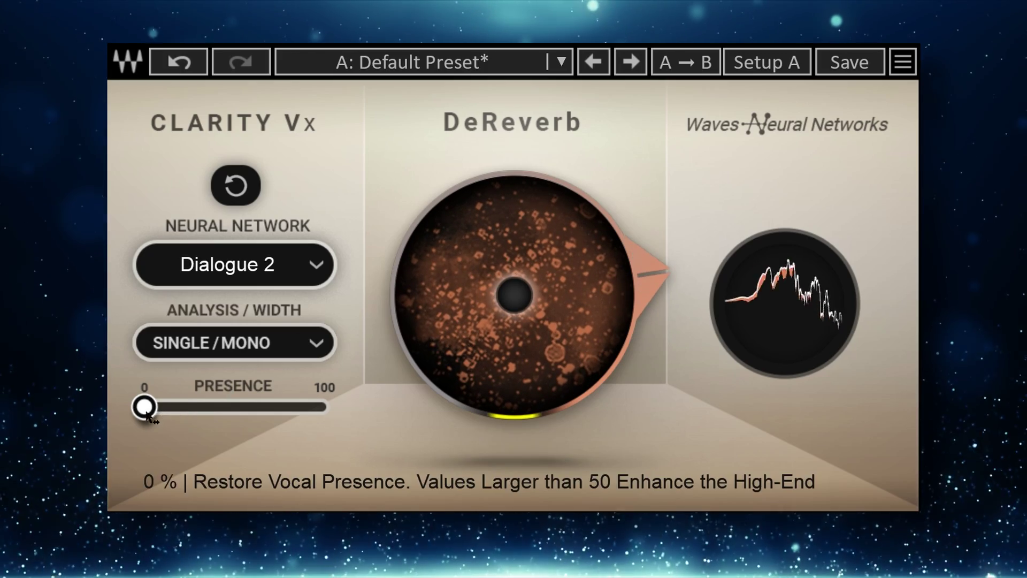
left_click_drag(147, 415, 255, 415)
scroll(289, 346, "down", 1)
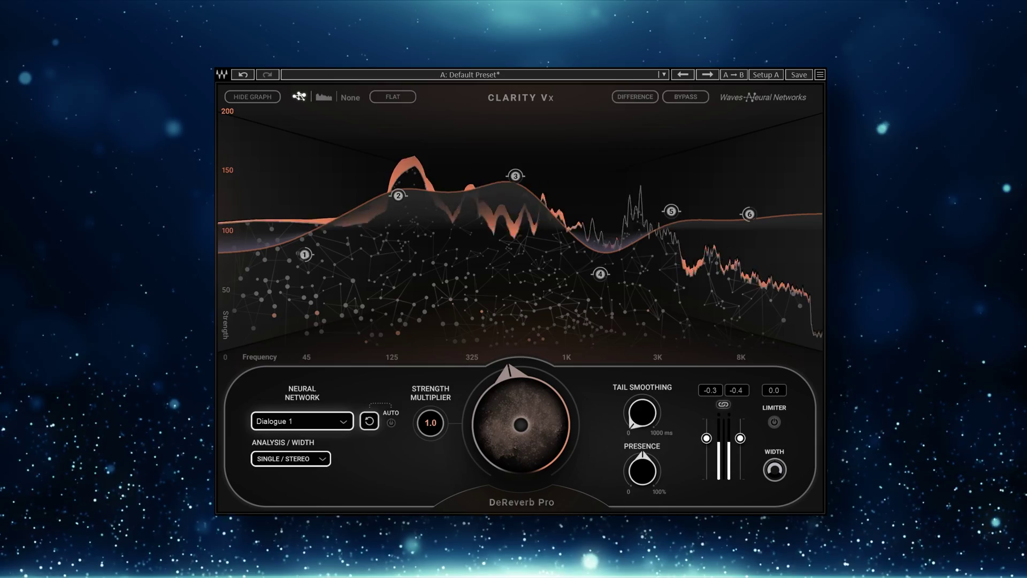
scroll(333, 425, "down", 1)
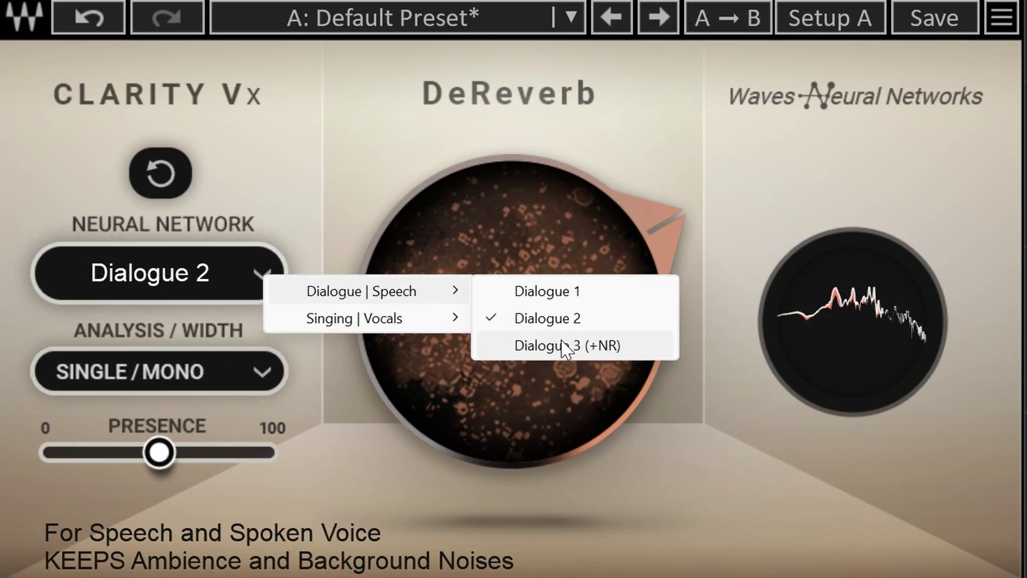
- Switch the neural network to Dialogue 3 (+NR), then to Singing 1 and on to the next vocal network
left_click(564, 347)
left_click(260, 273)
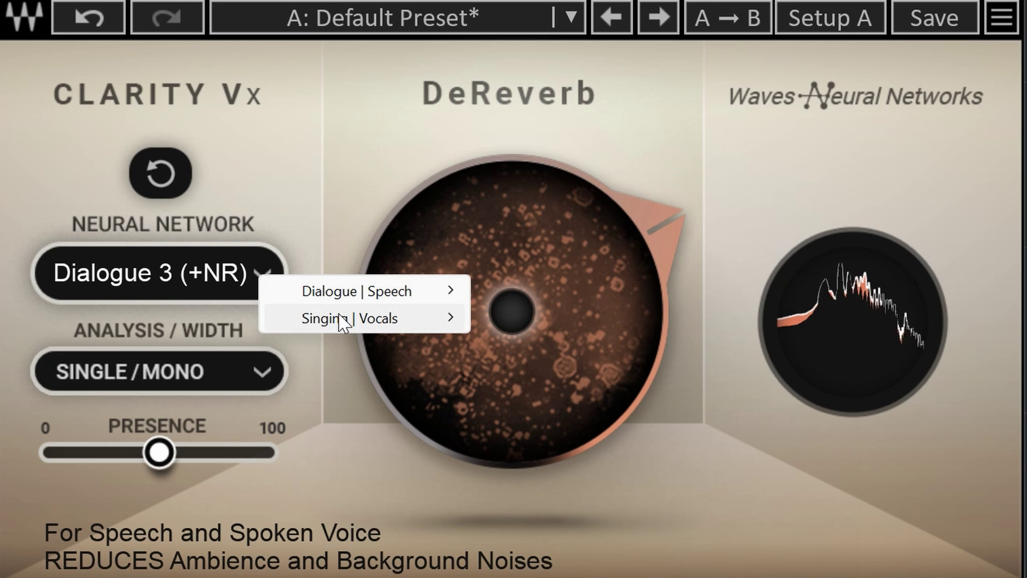
mouse_move(342, 321)
left_click(487, 318)
left_click(270, 279)
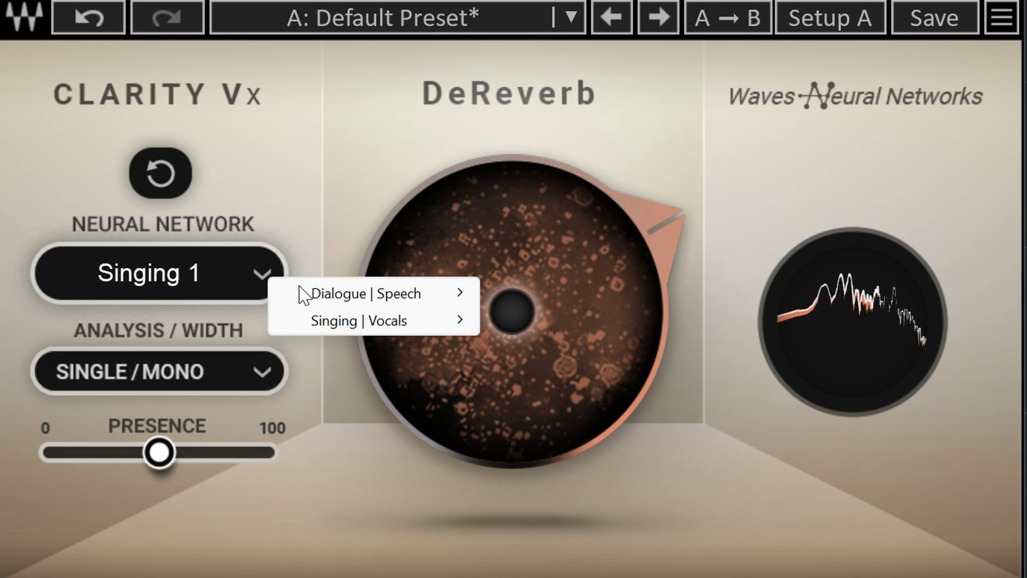
mouse_move(402, 325)
left_click(556, 347)
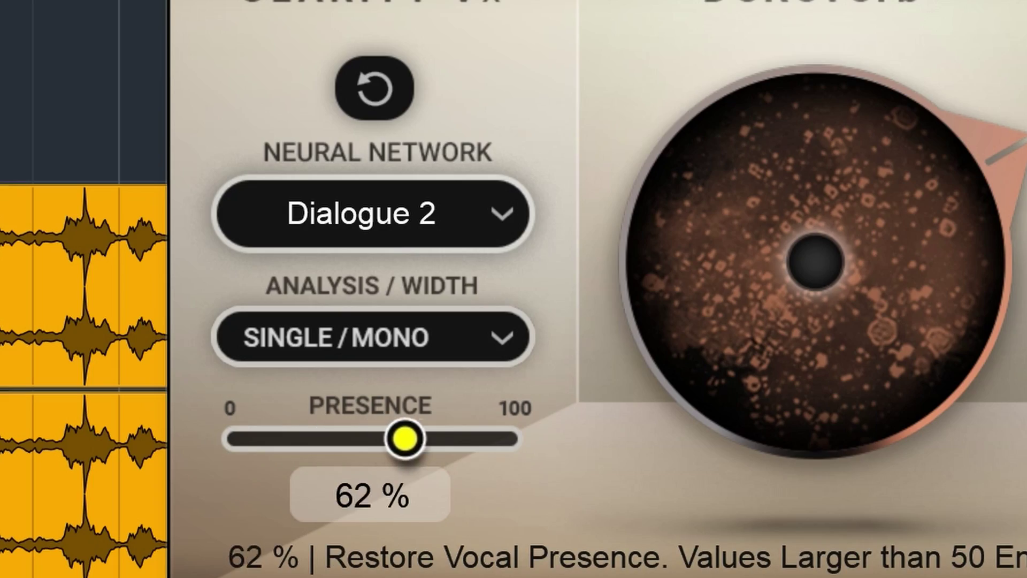
- Lower Presence to 9 % and raise it again past the middle of its range
left_click_drag(404, 438, 254, 438)
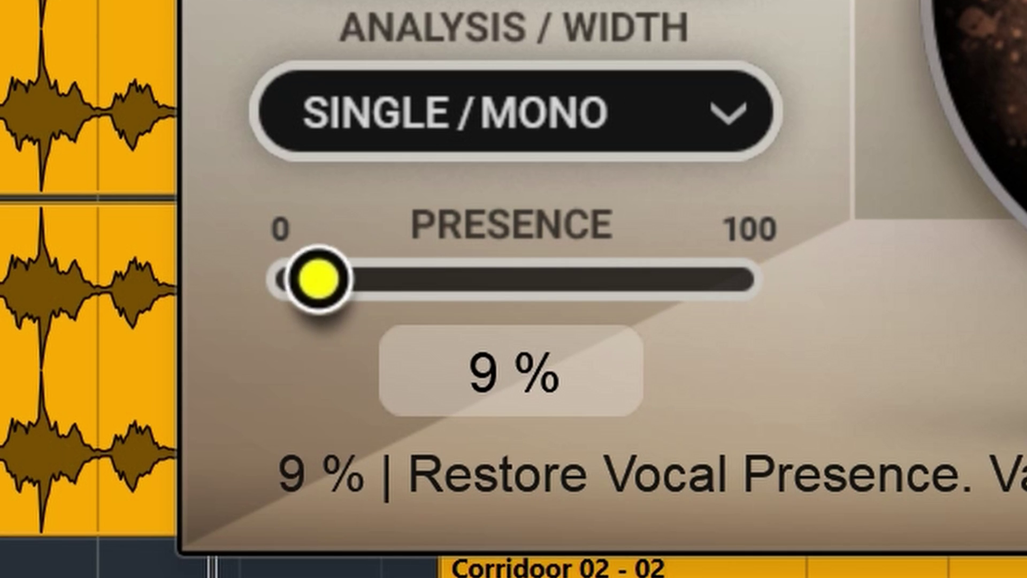
left_click_drag(318, 279, 587, 278)
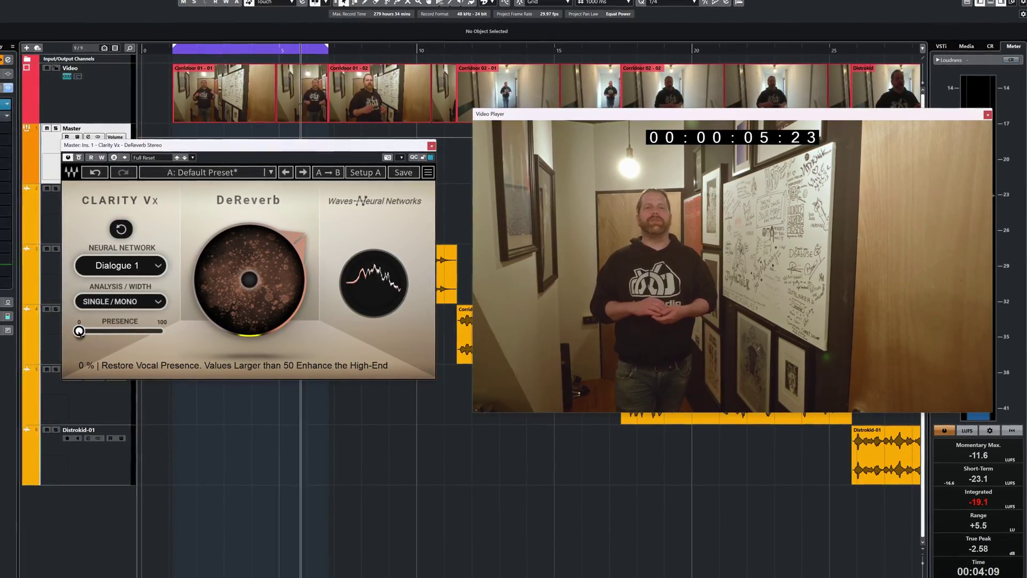
- Raise Presence for the Dialogue 1 network through 48 % up to its 100 % maximum
left_click_drag(80, 330, 93, 331)
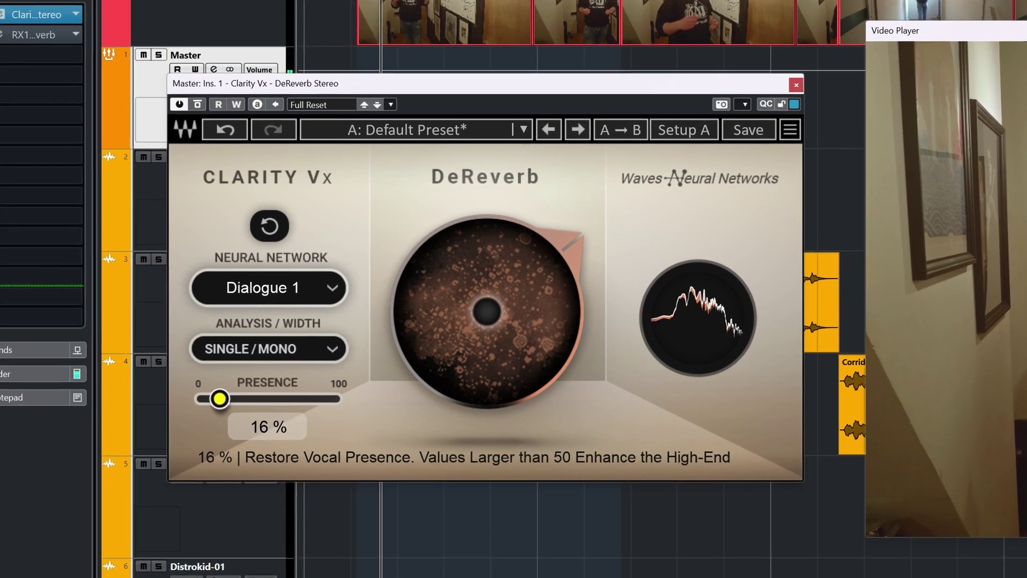
left_click_drag(219, 398, 243, 398)
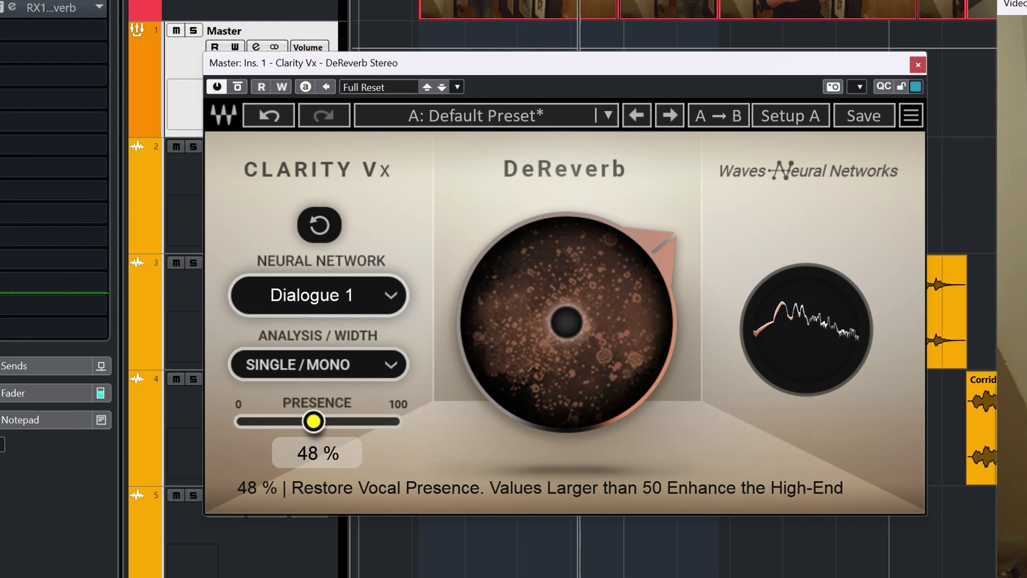
left_click_drag(338, 421, 399, 421)
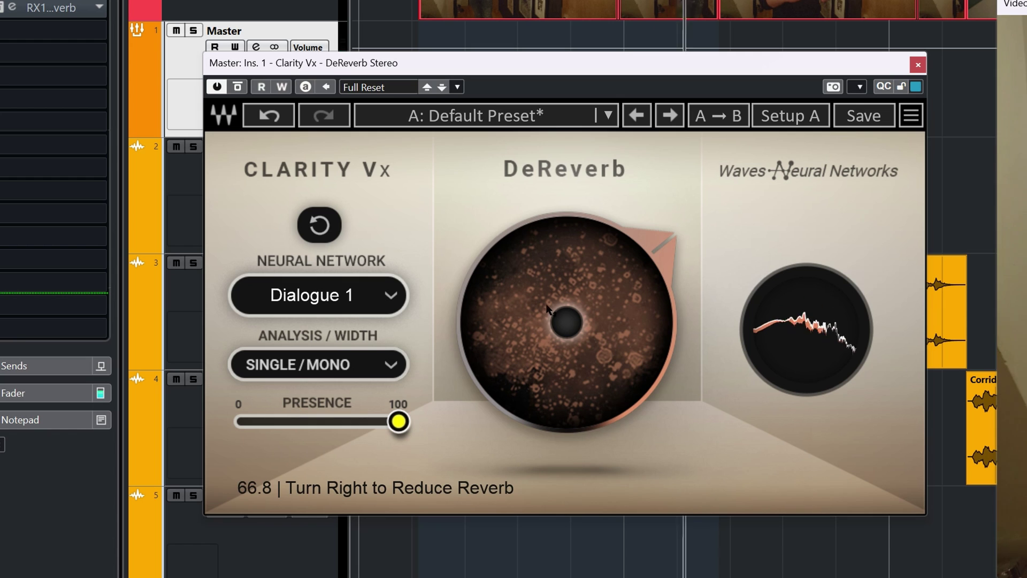
- Lower the reverb reduction to 35.3 and bring Presence down to 73 %
left_click_drag(550, 306, 567, 355)
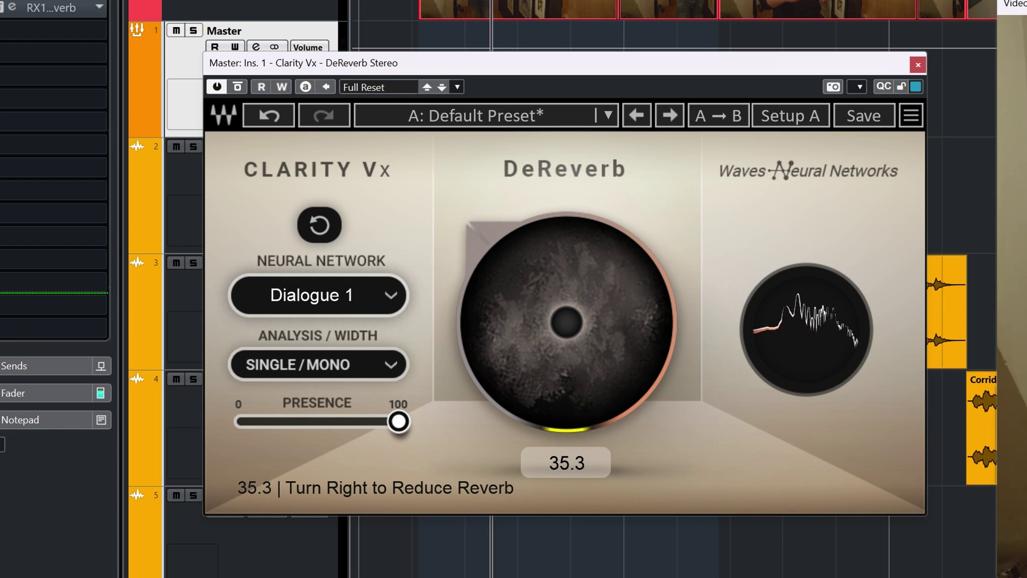
left_click_drag(399, 421, 363, 420)
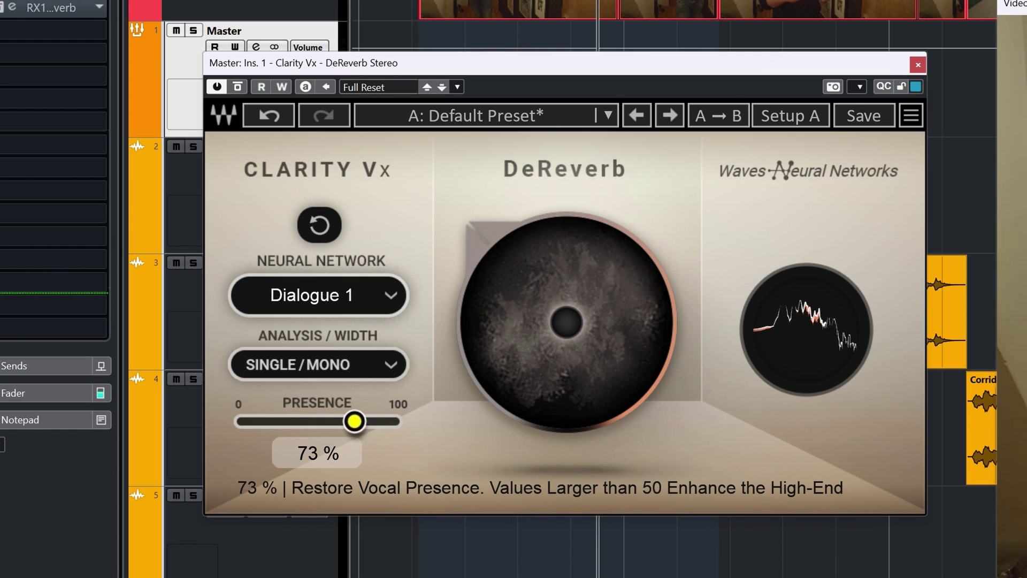
- Switch the neural network to Dialogue 2 and then Dialogue 3 (+NR), adjusting the reverb reduction to 34.8
left_click(391, 295)
mouse_move(418, 306)
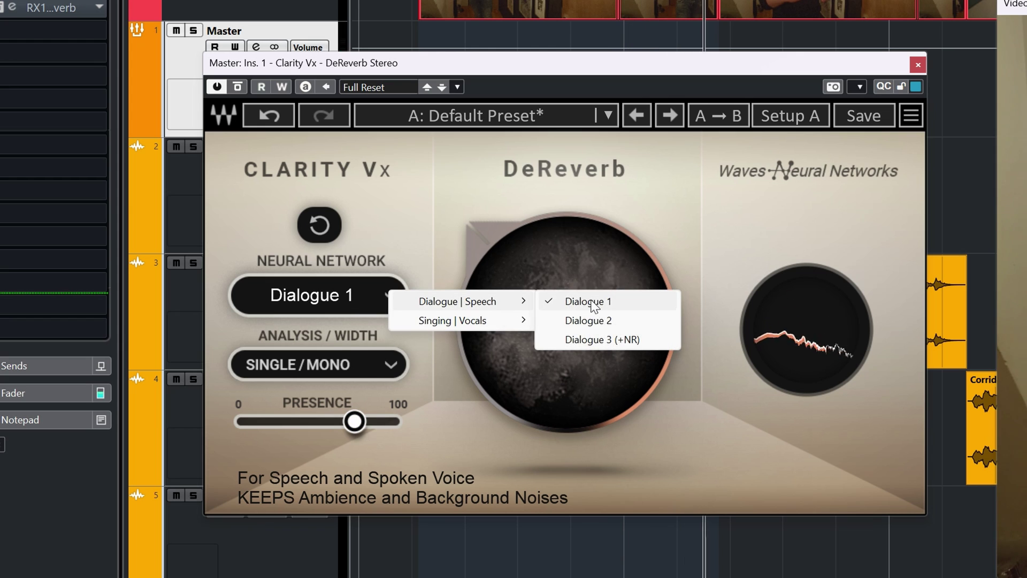
left_click(589, 321)
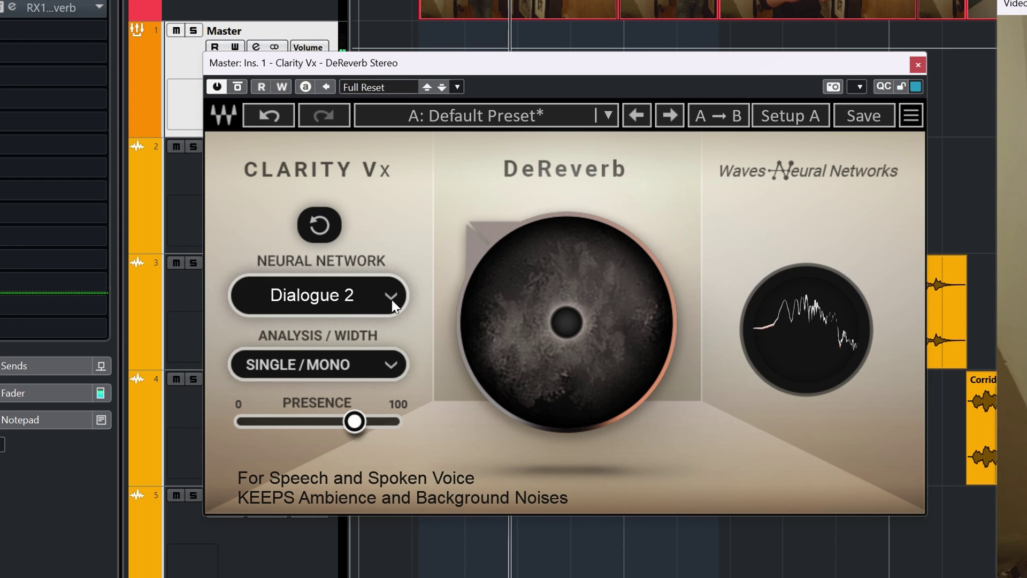
left_click_drag(566, 332, 567, 359)
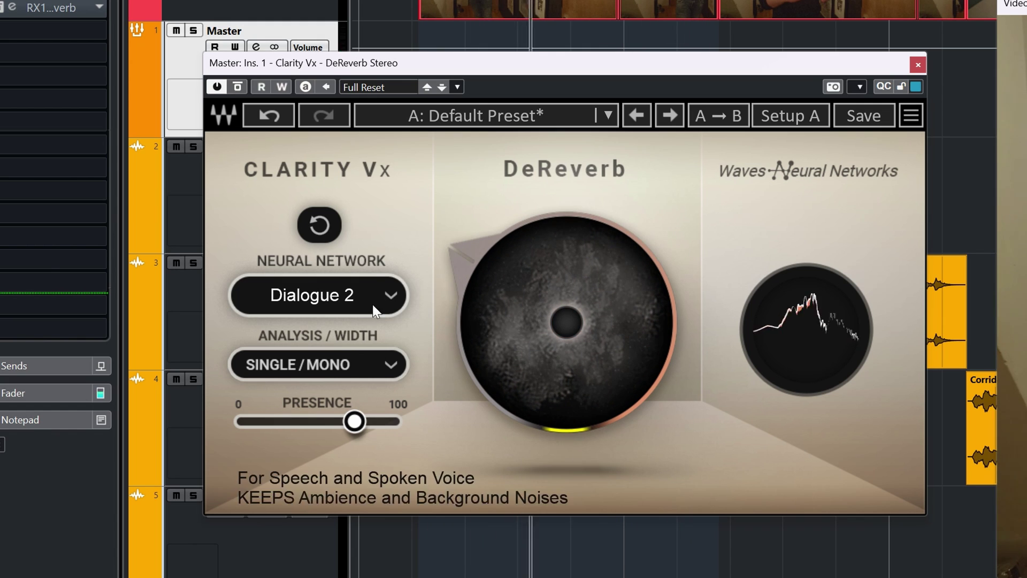
scroll(387, 295, "down", 1)
mouse_move(516, 298)
left_mouse_down()
mouse_move(517, 312)
mouse_move(516, 290)
left_mouse_up()
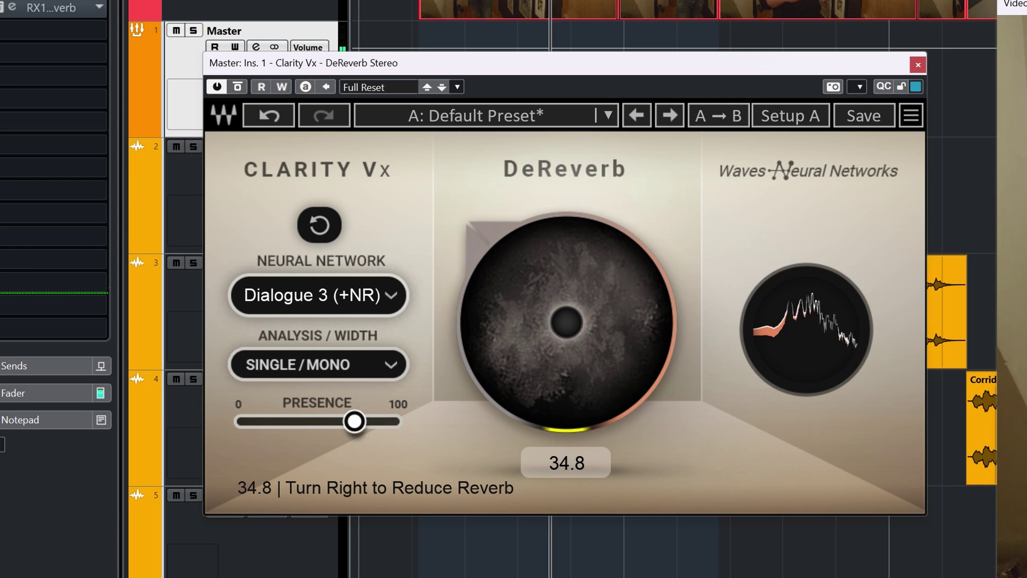
- Switch the neural network back to Dialogue 1 and fine-tune the reverb reduction amount
left_click(393, 298)
mouse_move(470, 306)
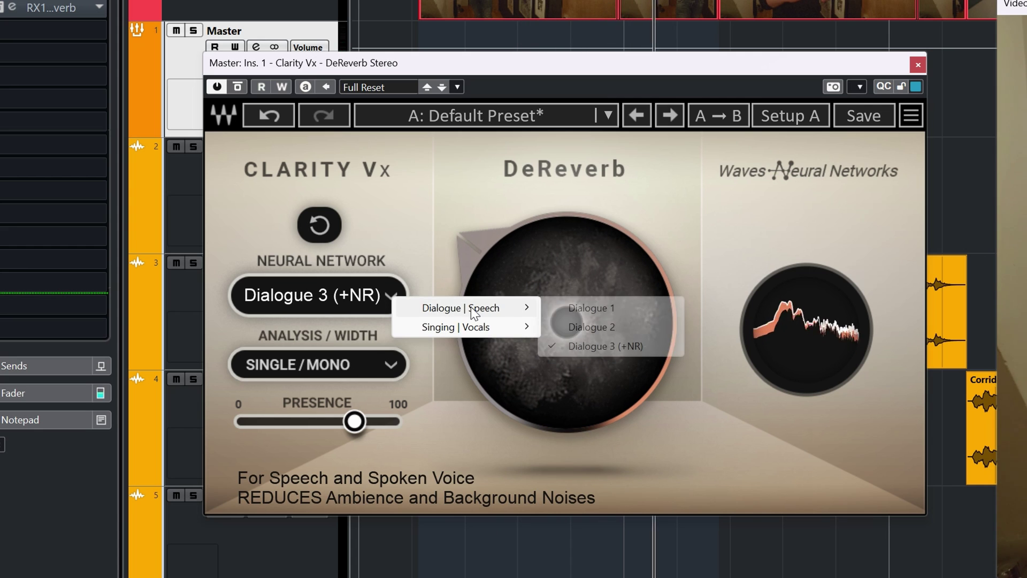
left_click(584, 308)
left_click_drag(500, 289, 500, 298)
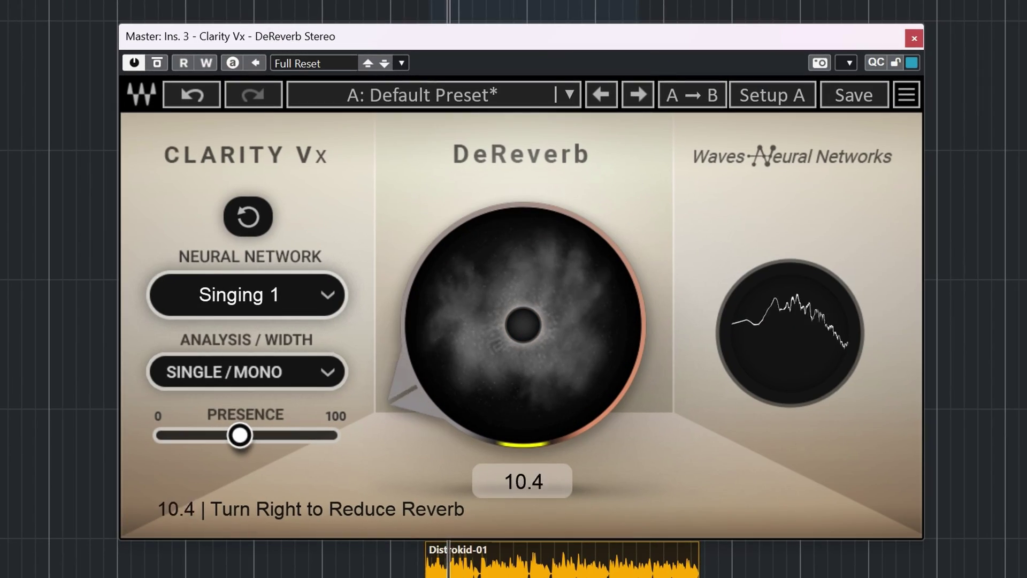
- Increase the reverb reduction on the Singing 1 vocal instance to slightly past the midpoint
left_click_drag(402, 394, 386, 347)
left_click_drag(461, 184, 579, 181)
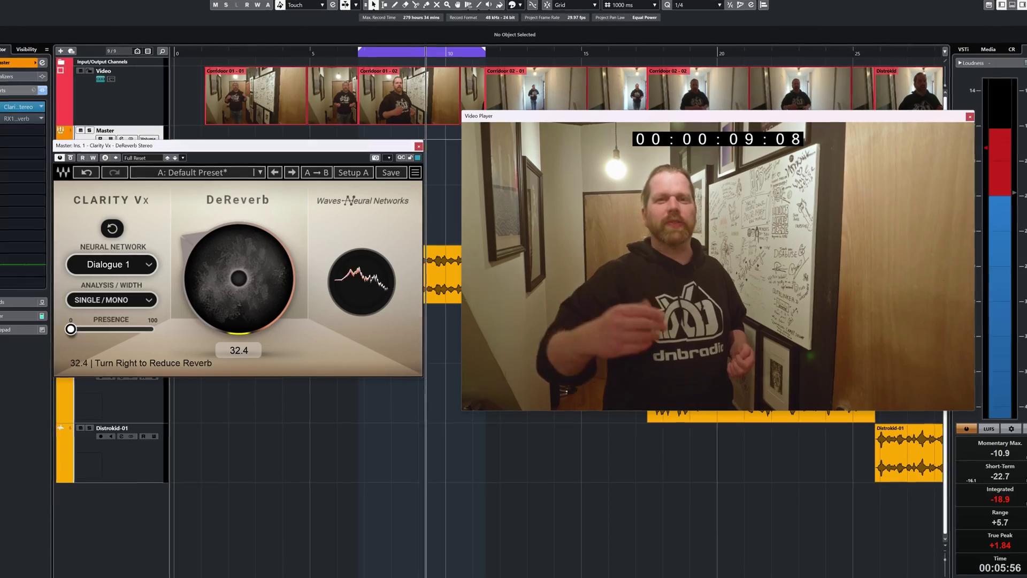
- Switch the neural network to Dialogue 2 and raise the reverb reduction to 100
left_click(147, 267)
left_click_drag(234, 278, 233, 199)
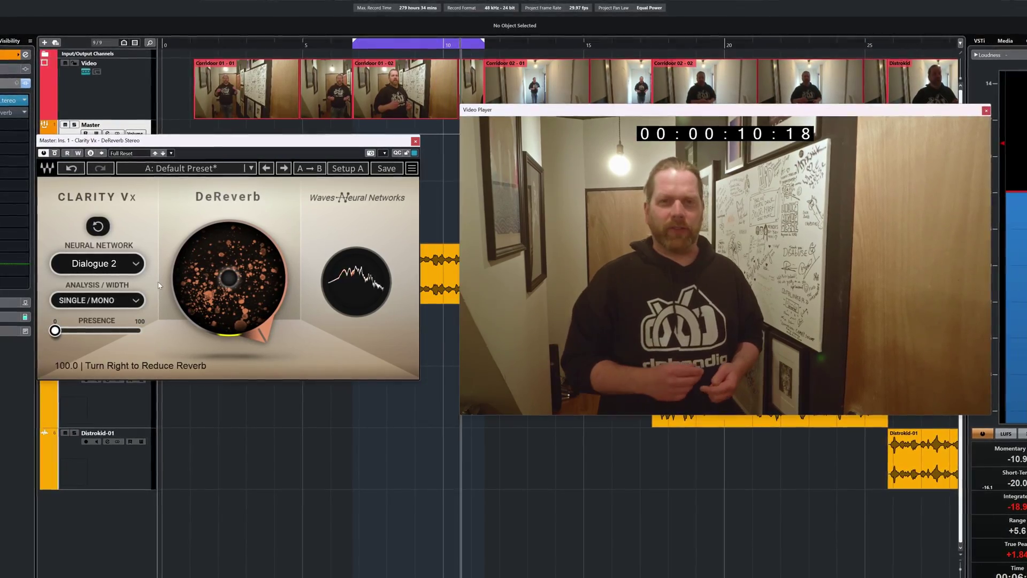
- Switch the neural network to Dialogue 1 and lower the reverb reduction to 59.8
left_click(145, 264)
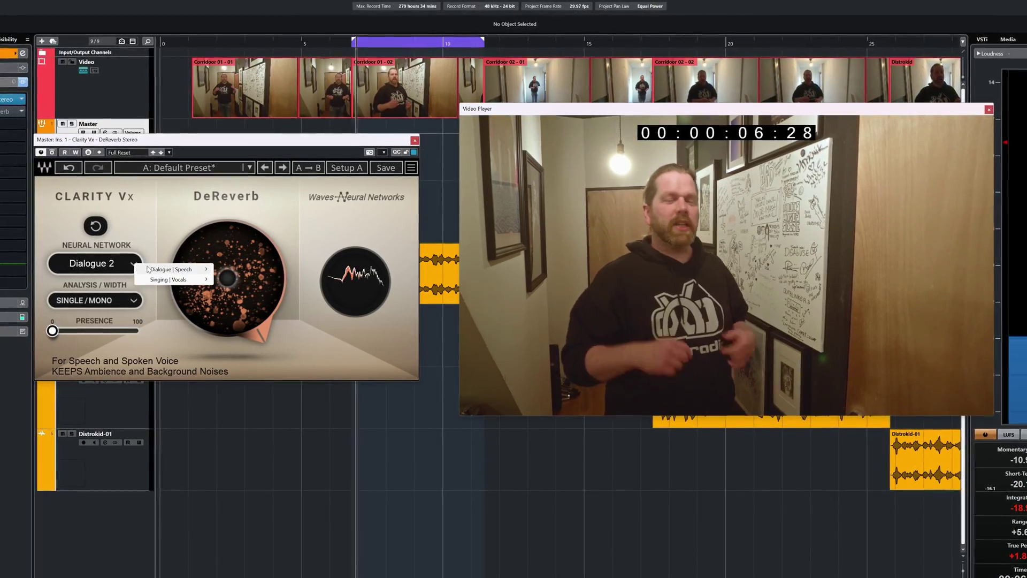
mouse_move(148, 269)
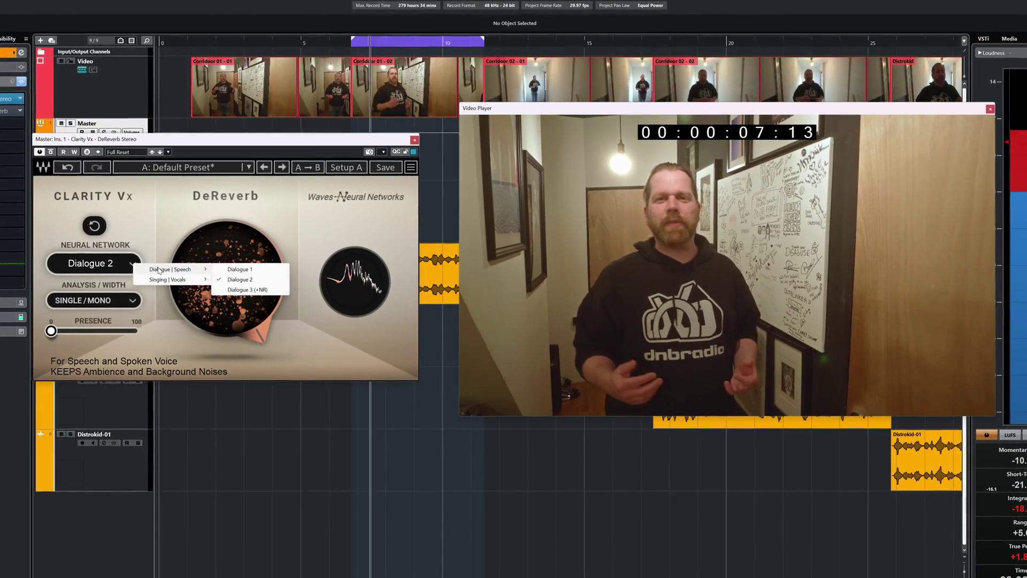
left_click(234, 269)
left_click_drag(327, 281, 327, 346)
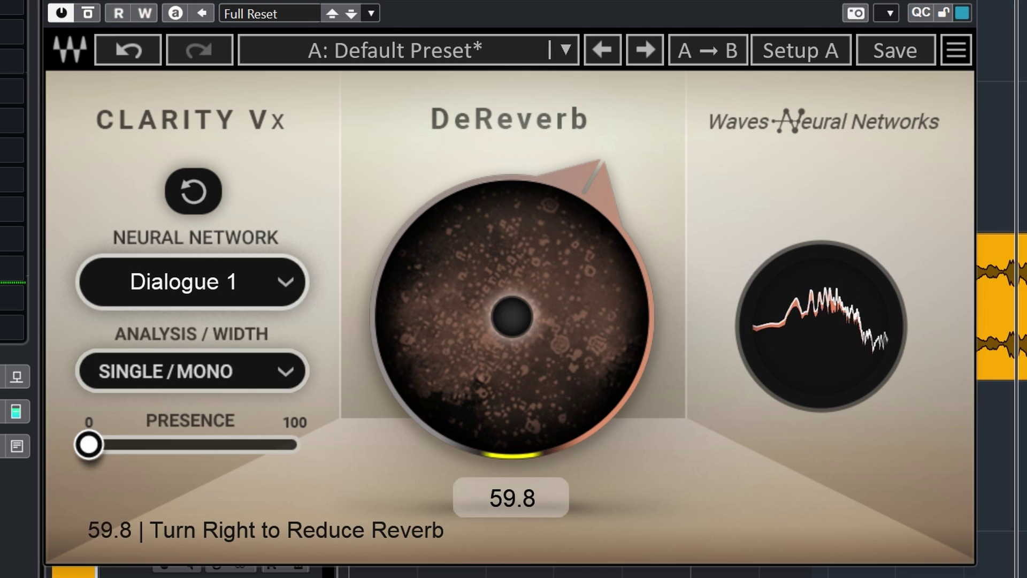
- Sweep Presence up through 71 % to 100 %, vary it through 96 %, 35 % and 26 %, and return it to 0 %
left_click(61, 369)
left_click_drag(93, 444, 139, 445)
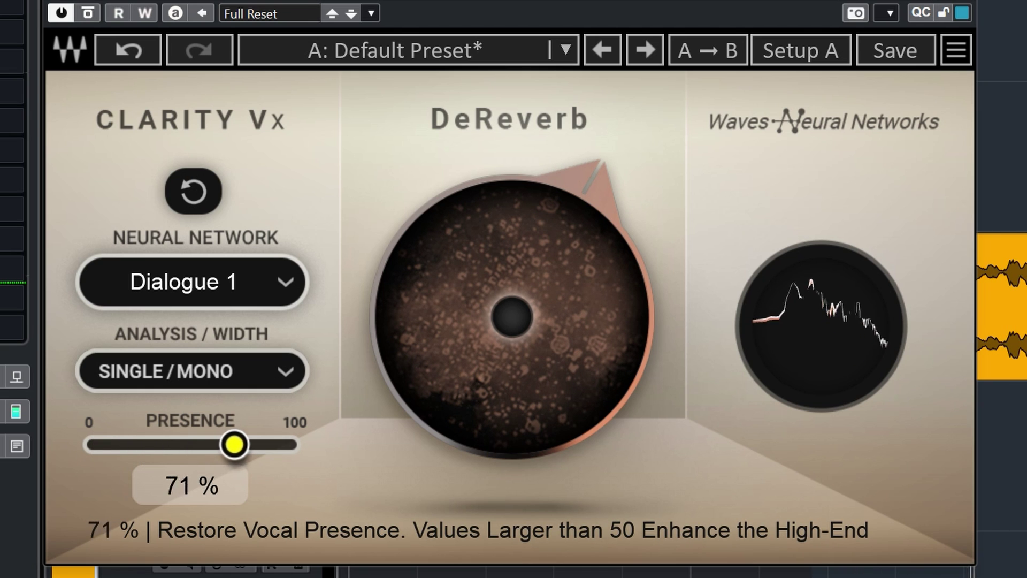
left_click_drag(234, 444, 295, 444)
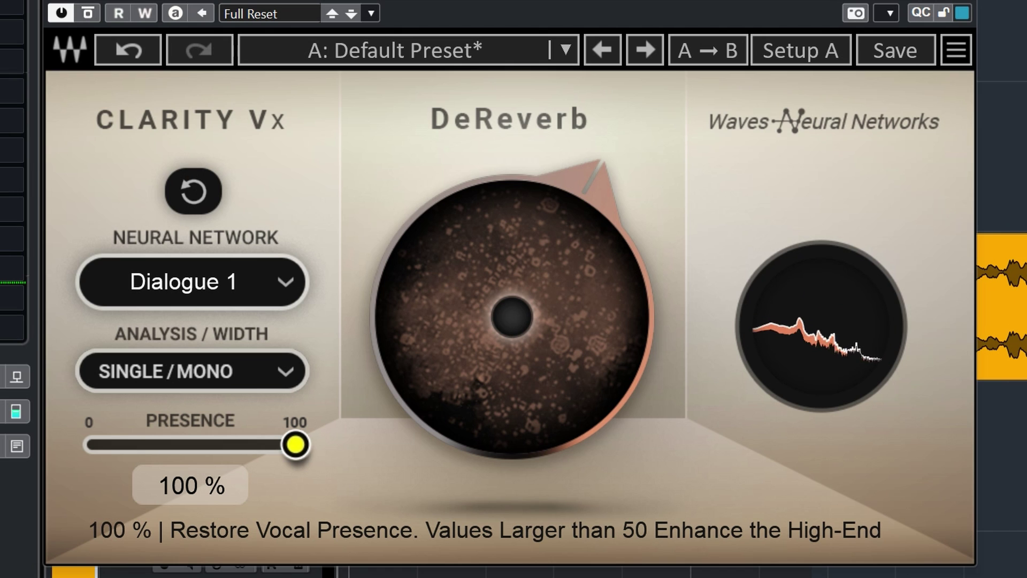
left_click_drag(295, 445, 284, 445)
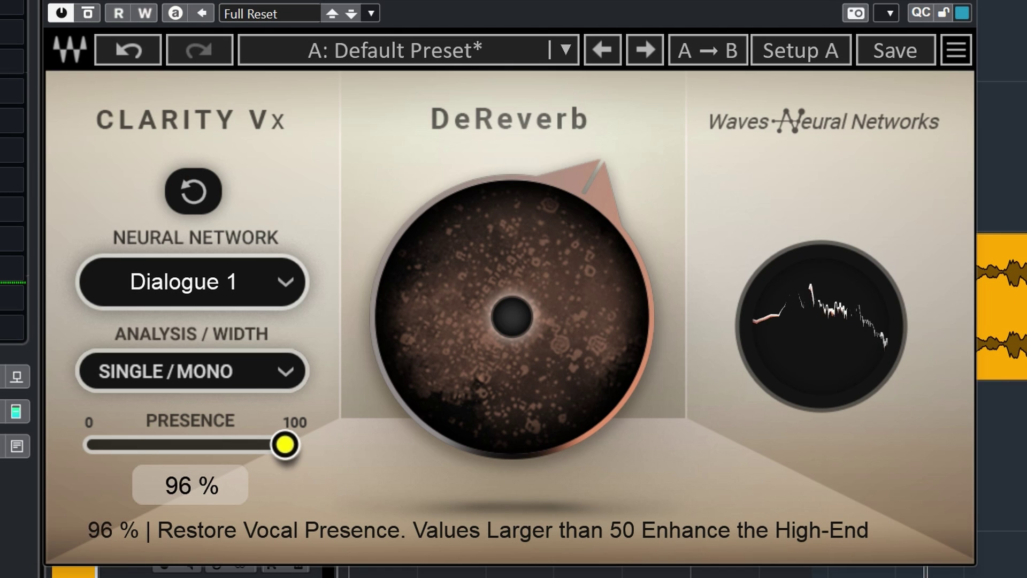
left_click_drag(192, 445, 145, 445)
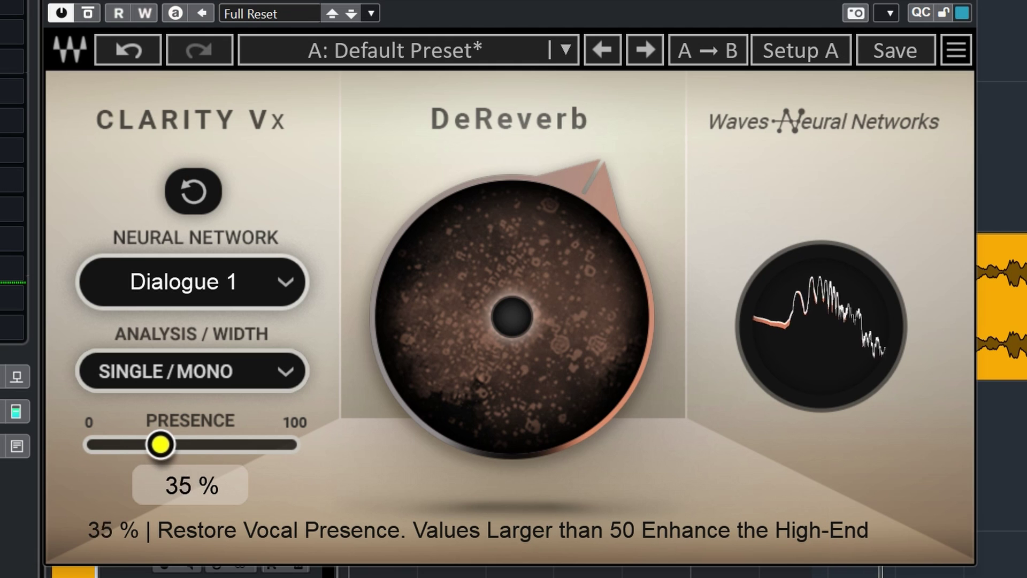
left_click_drag(225, 444, 270, 444)
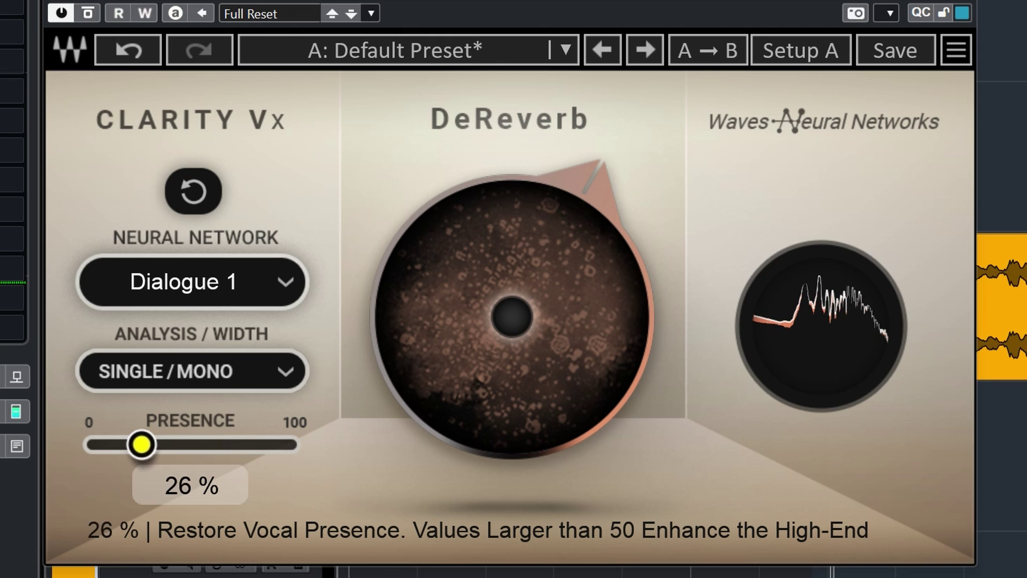
left_click_drag(141, 445, 88, 444)
- Switch the neural network to Dialogue 2 and raise Presence through 77 % to near its maximum
left_click(284, 279)
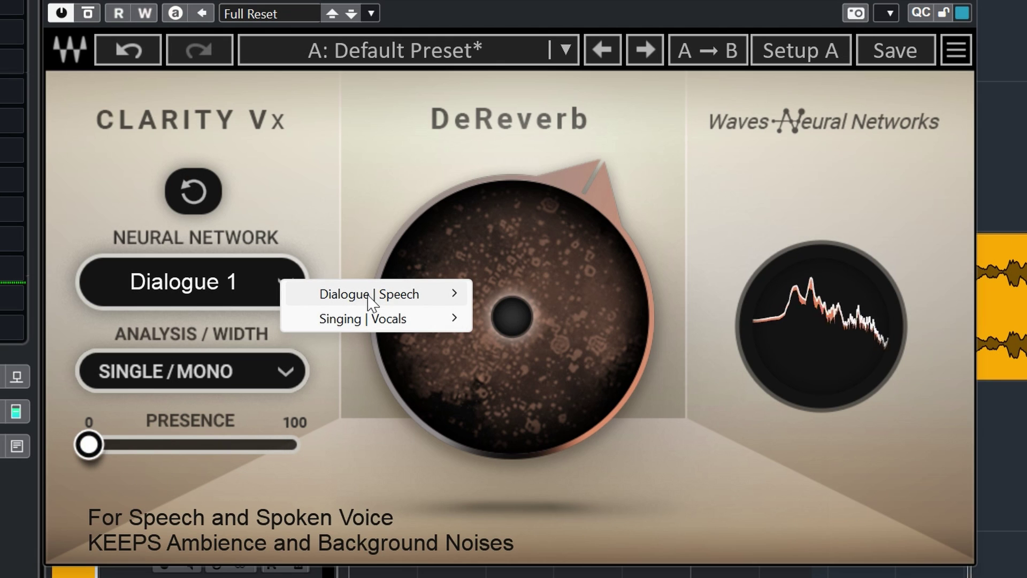
mouse_move(369, 299)
left_click(529, 317)
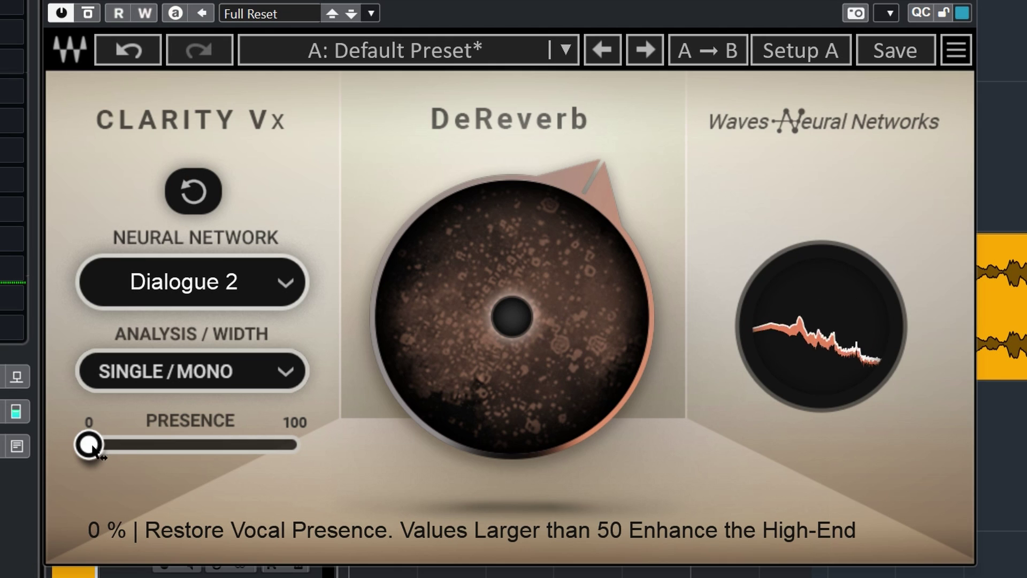
mouse_move(97, 450)
left_click_drag(94, 445, 202, 444)
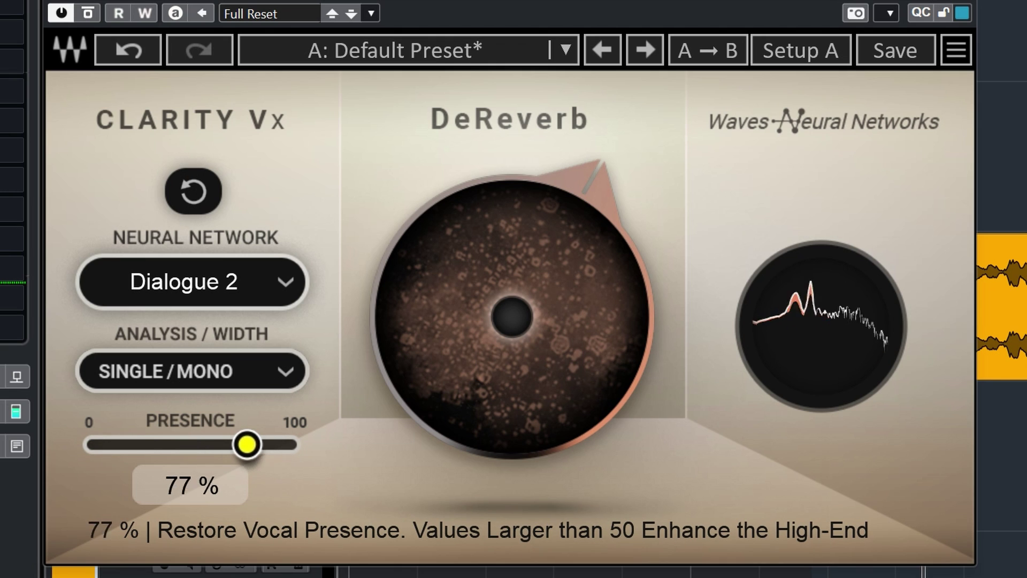
left_click_drag(272, 445, 274, 444)
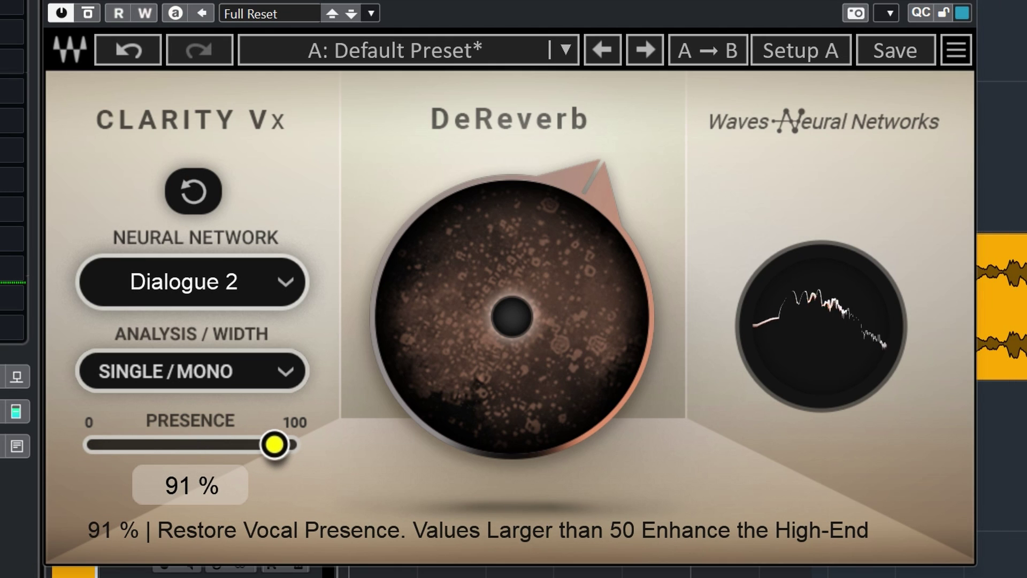
- Switch the neural network to Dialogue 3 (+NR) and lower Presence through 33 % to 0 %
left_click(287, 280)
mouse_move(407, 289)
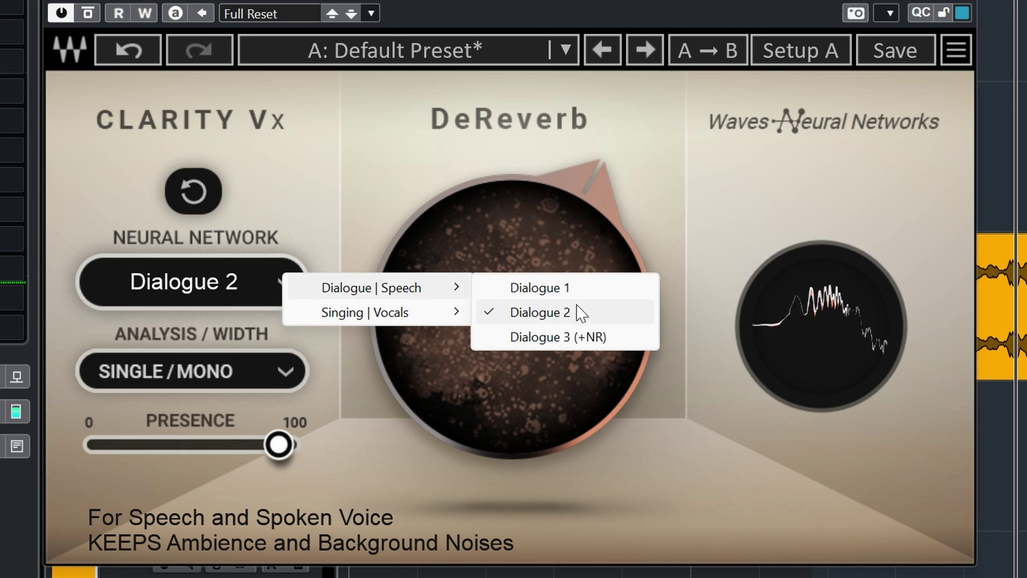
left_click(575, 334)
left_click(279, 444)
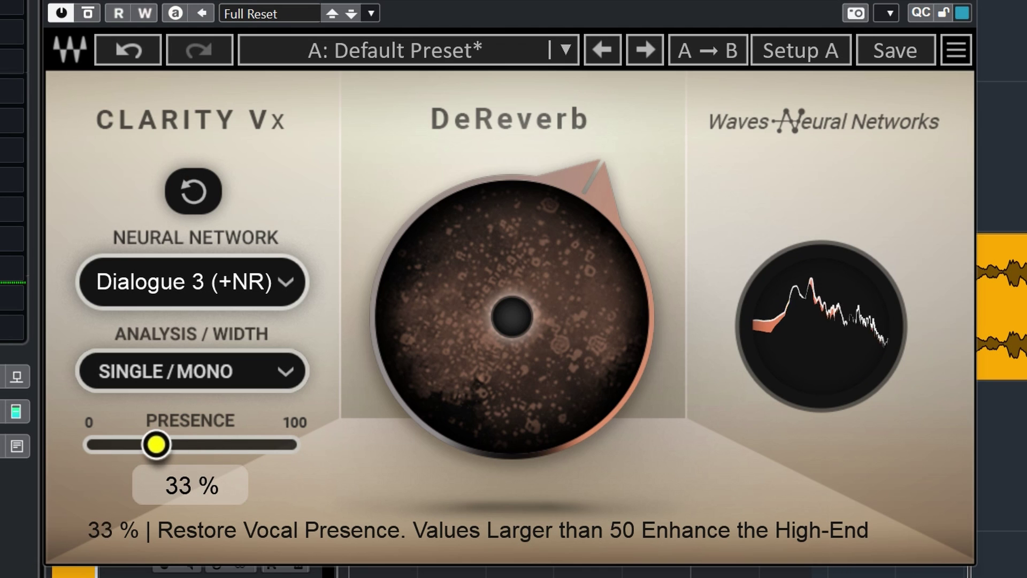
left_click_drag(156, 445, 89, 444)
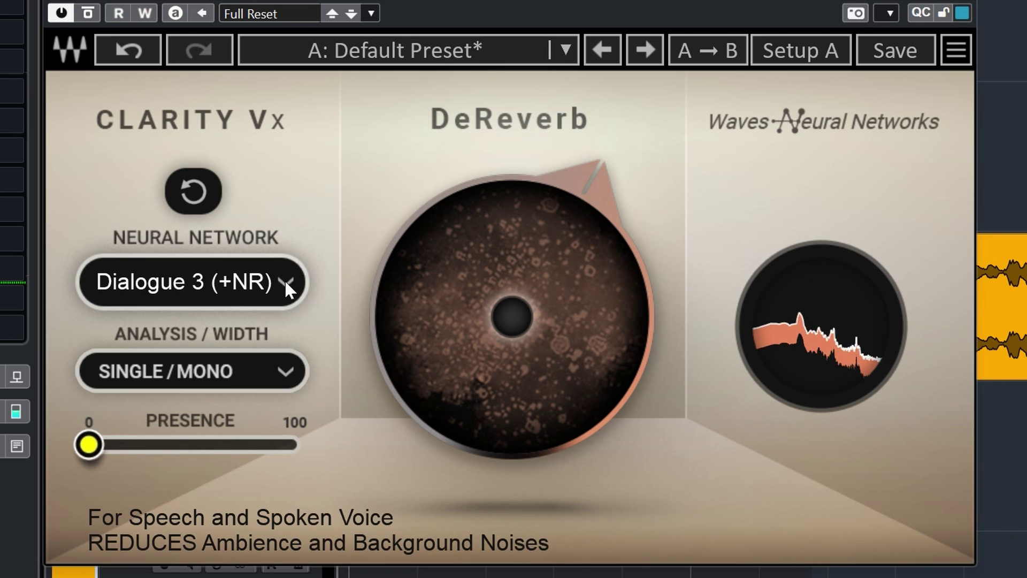
- Switch the neural network from Dialogue 3 (+NR) to Dialogue 1
left_click(287, 288)
mouse_move(375, 294)
left_click(500, 298)
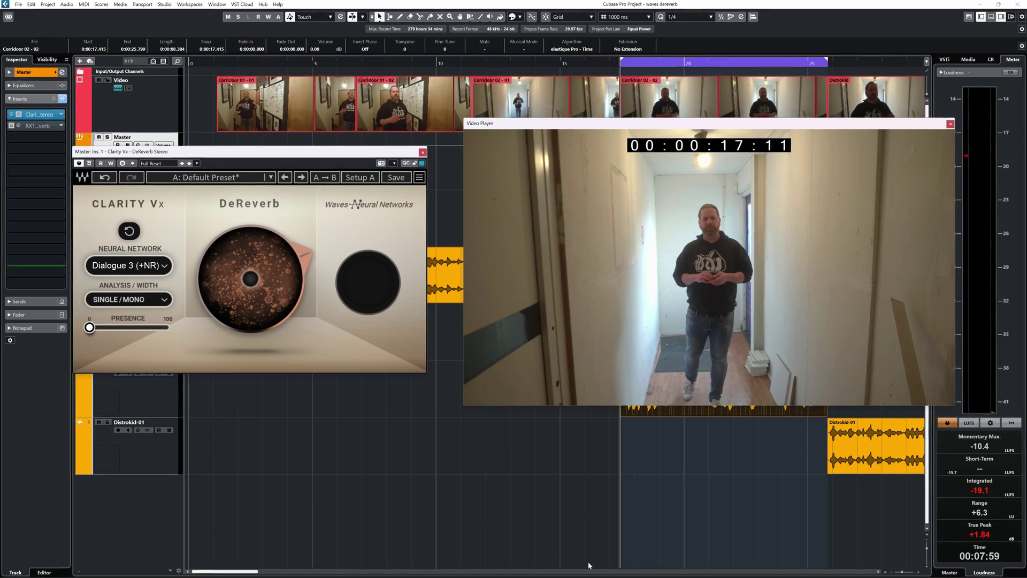
- Set the reverb reduction to 0.0 with Dialogue 3 (+NR) and play the looped corridor clip
left_click_drag(265, 289, 266, 342)
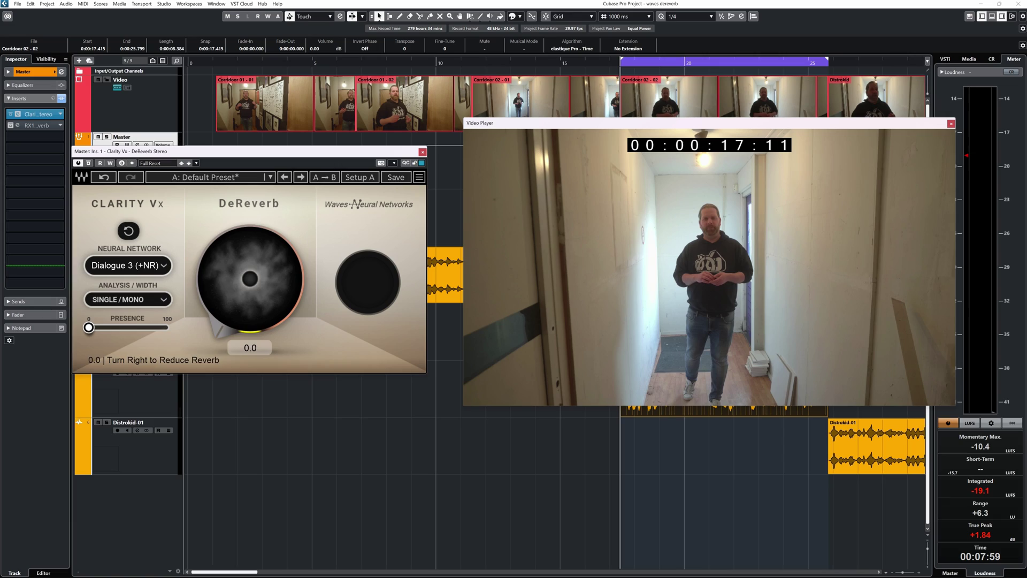
key("space")
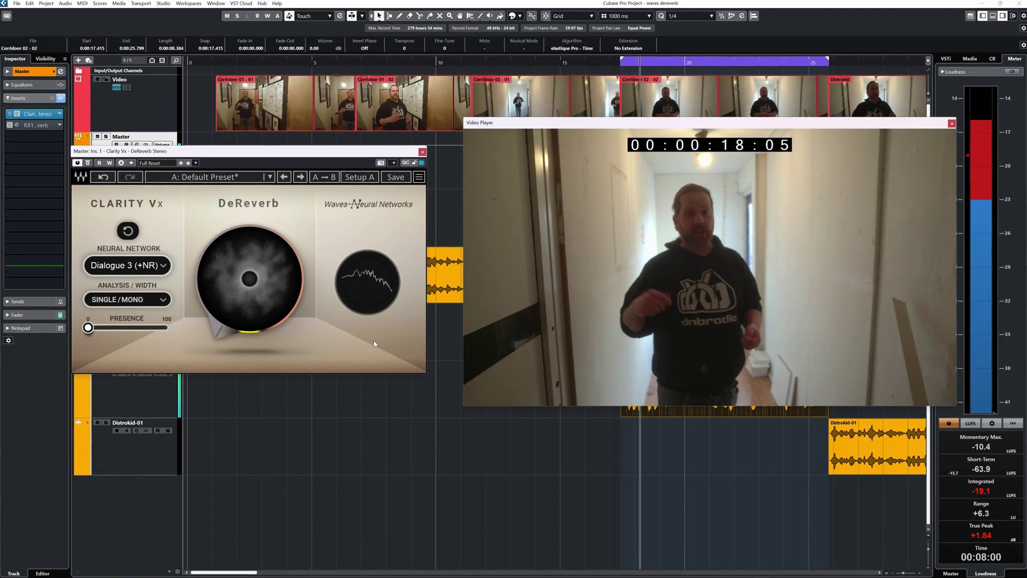
left_click_drag(265, 289, 266, 289)
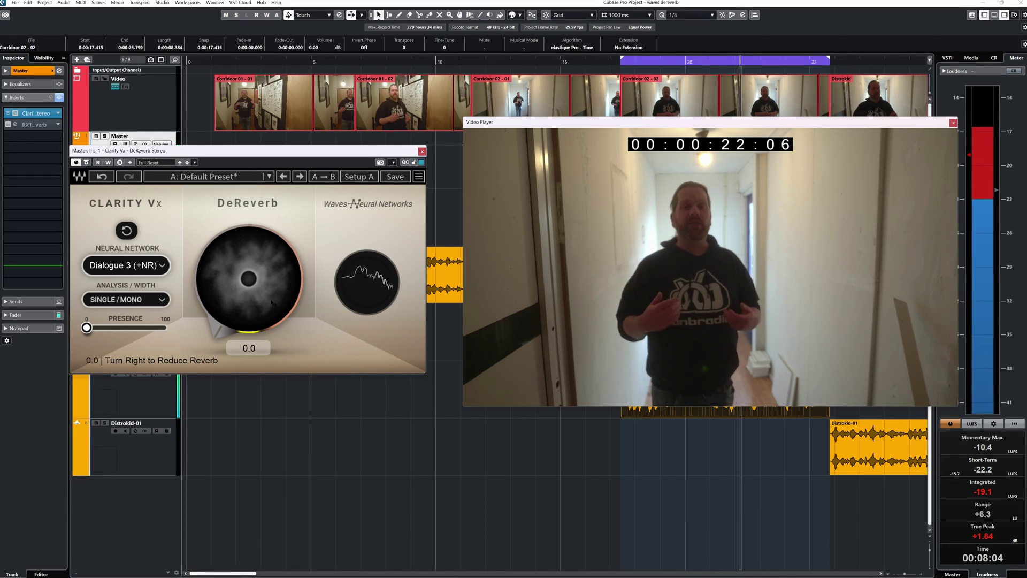
- Raise the reverb reduction through 33.8 to 100.0 during playback and vary it from there
left_click_drag(271, 306, 274, 222)
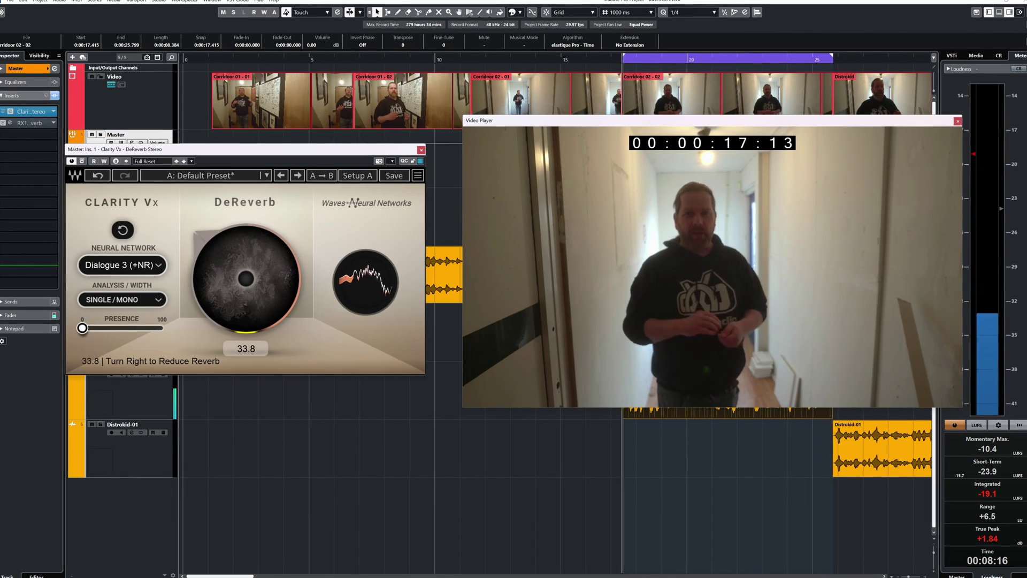
left_click_drag(246, 278, 245, 198)
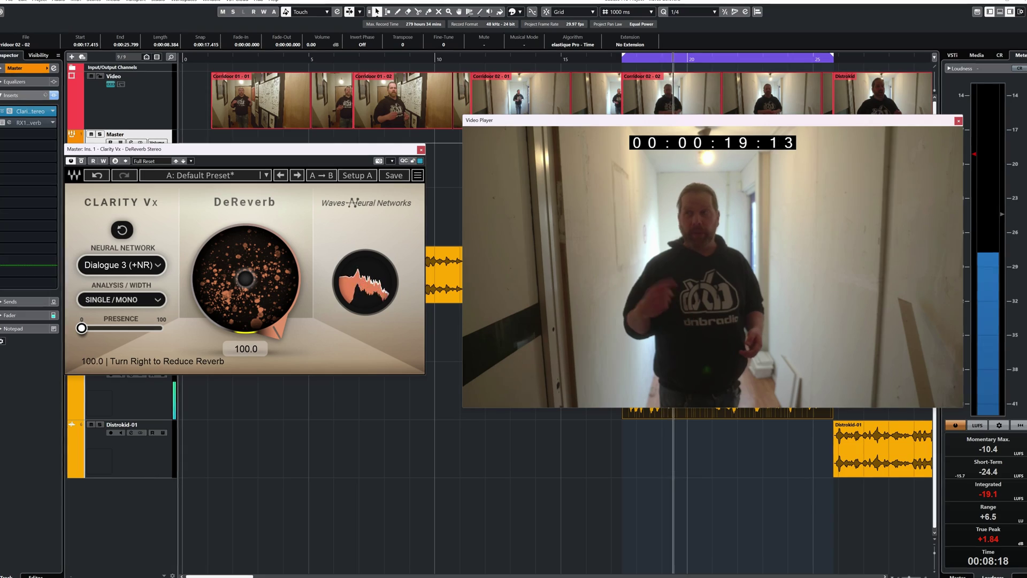
left_click_drag(252, 321, 252, 365)
left_click_drag(243, 281, 240, 259)
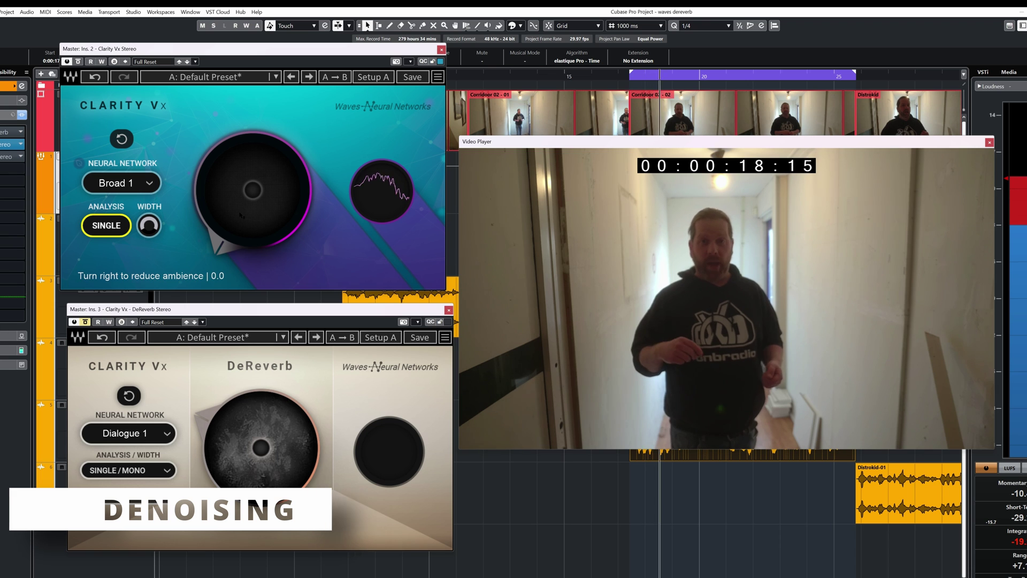
- Raise Clarity Vx's ambience reduction to 70.3 on Broad 1 and re-enable the bypassed Dialogue 1 DeReverb insert
left_click_drag(219, 243, 277, 128)
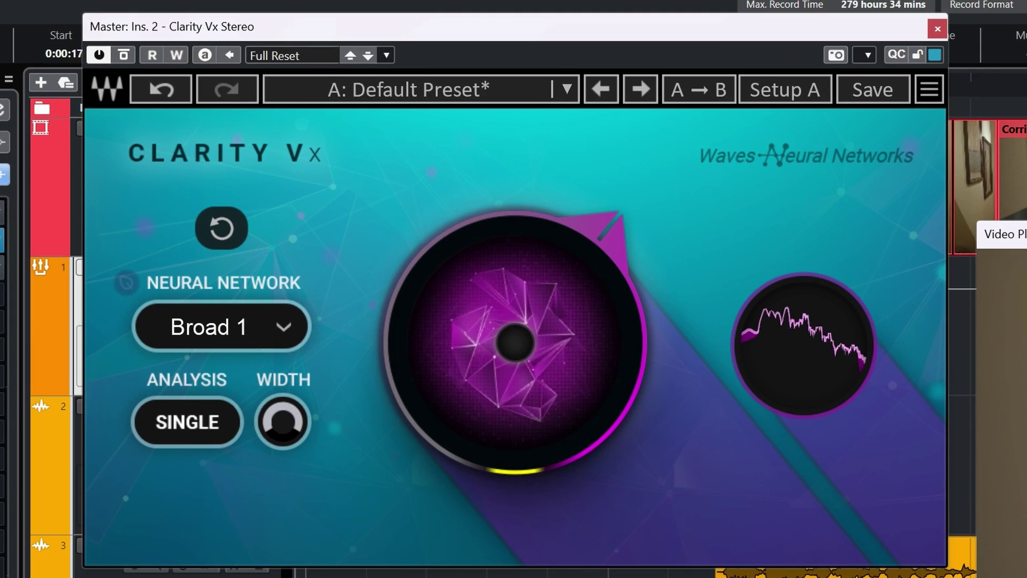
left_click_drag(610, 227, 634, 250)
left_click_drag(514, 307, 514, 297)
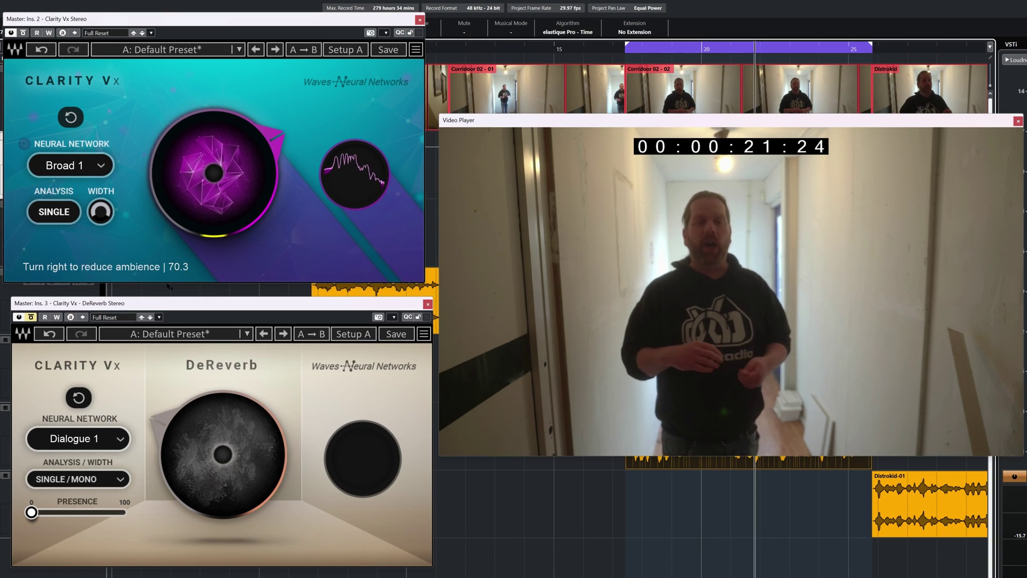
left_click(31, 317)
mouse_move(223, 454)
left_mouse_down()
mouse_move(222, 440)
mouse_move(222, 463)
mouse_move(223, 440)
mouse_move(222, 450)
left_mouse_up()
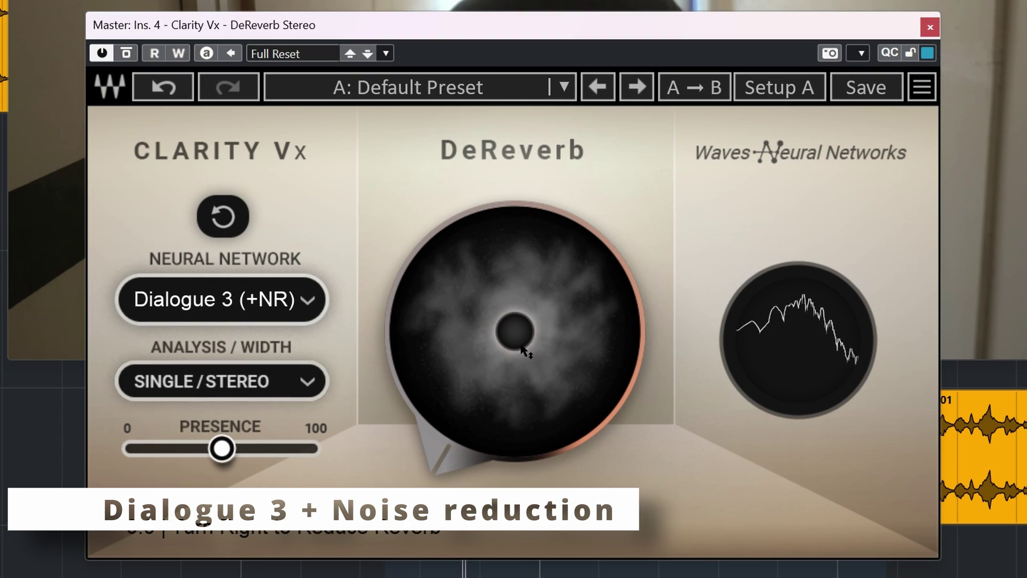
- Raise the reverb reduction to 55.0 on the Dialogue 3 (+NR) insert and replay the clip from near its start
left_click_drag(525, 351, 524, 267)
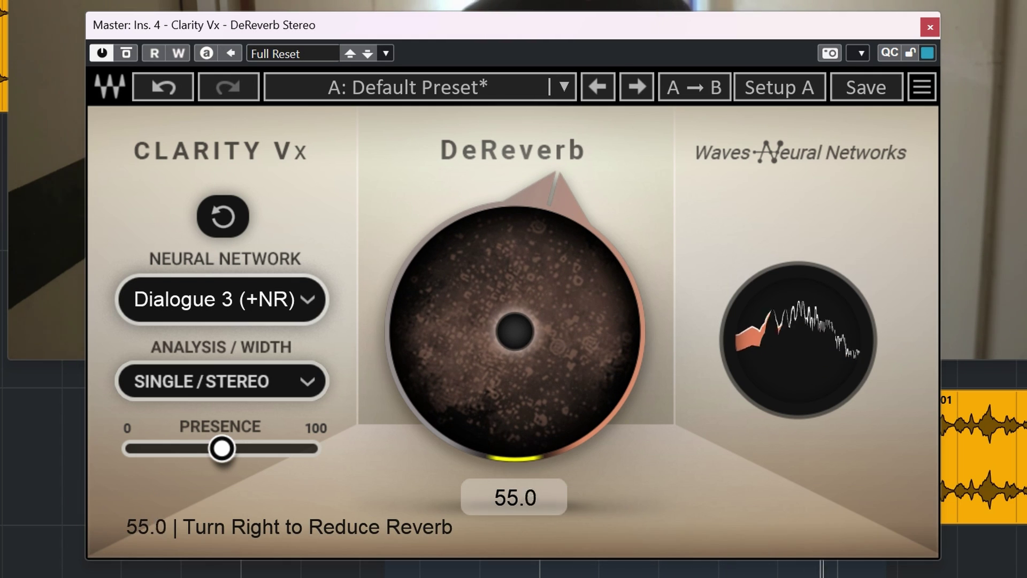
left_click_drag(513, 232, 513, 238)
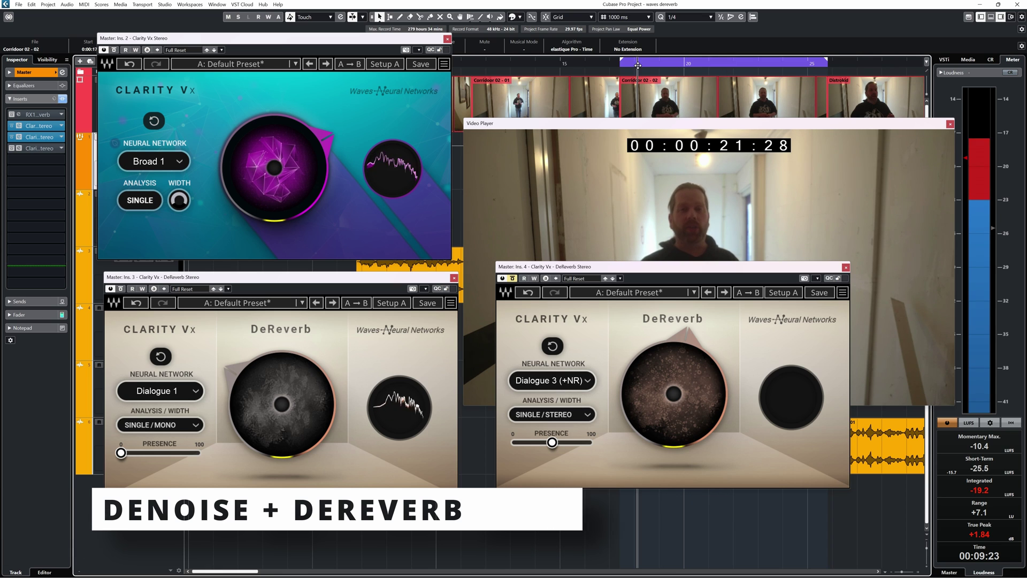
left_click(639, 64)
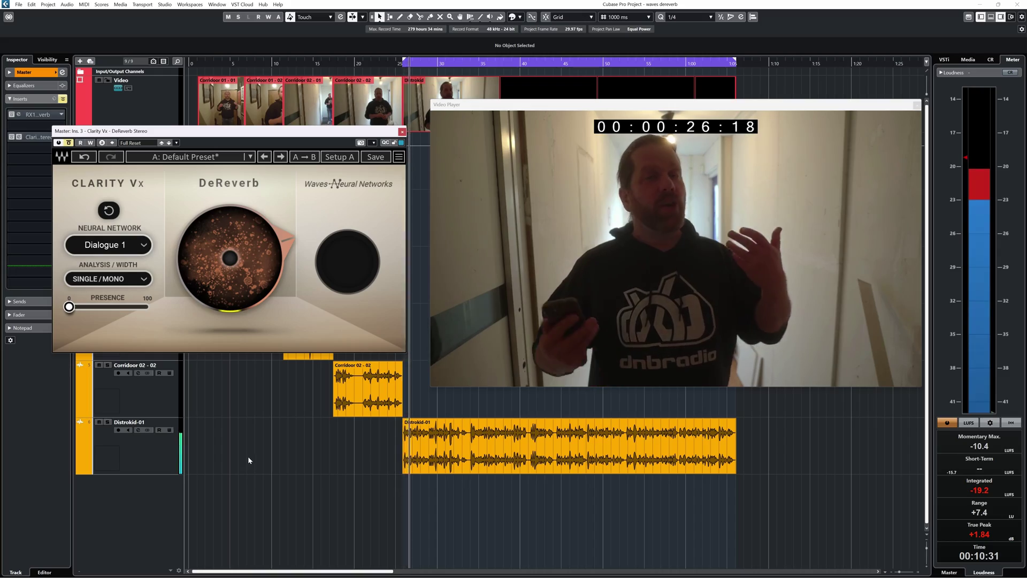
- Take the Dialogue 1 DeReverb insert out of bypass, ease its reverb reduction slightly and raise Presence to about a third
left_click(69, 143)
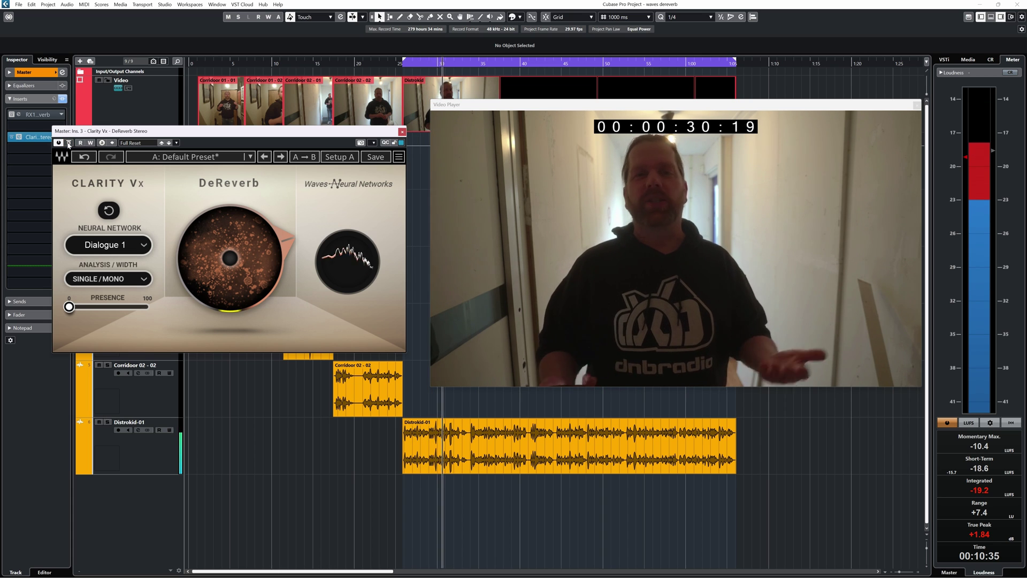
mouse_move(230, 256)
mouse_move(230, 257)
left_mouse_down()
mouse_move(230, 334)
mouse_move(230, 260)
left_mouse_up()
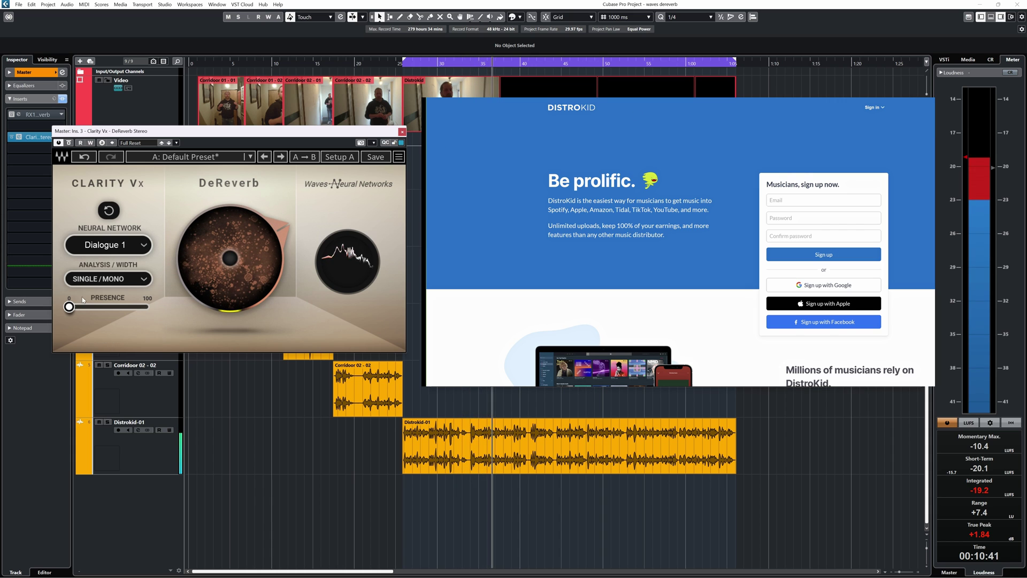
left_click_drag(69, 306, 93, 306)
mouse_move(230, 260)
left_mouse_down()
mouse_move(230, 304)
mouse_move(230, 262)
left_mouse_up()
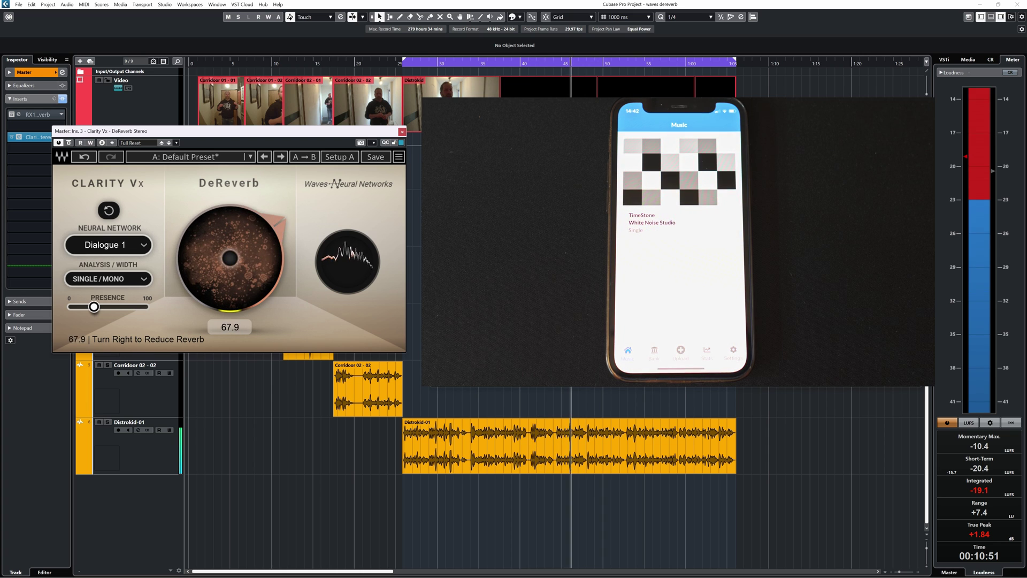
- Switch the neural network from Dialogue 1 to Dialogue 2
left_click(144, 245)
mouse_move(187, 251)
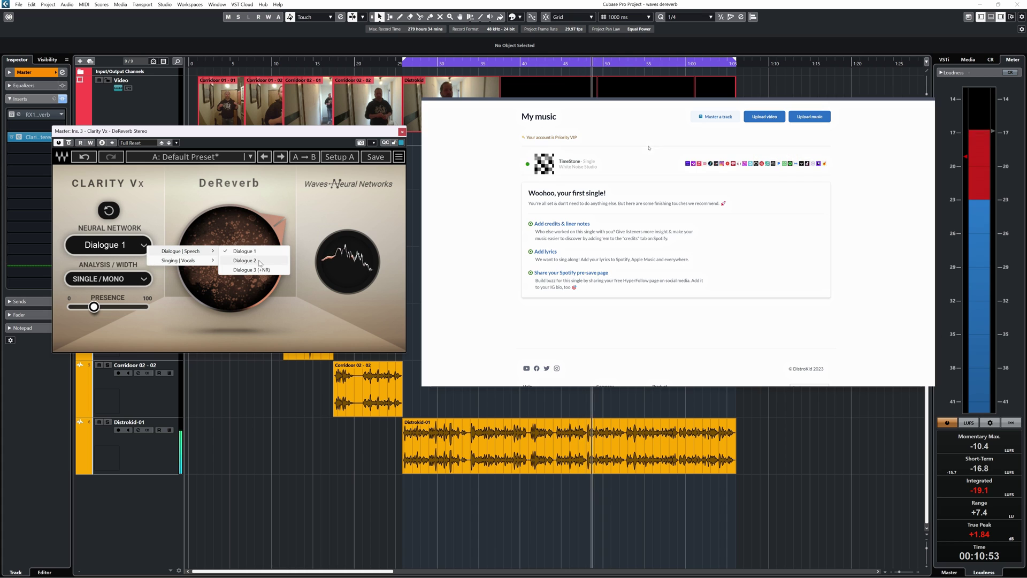
left_click(251, 261)
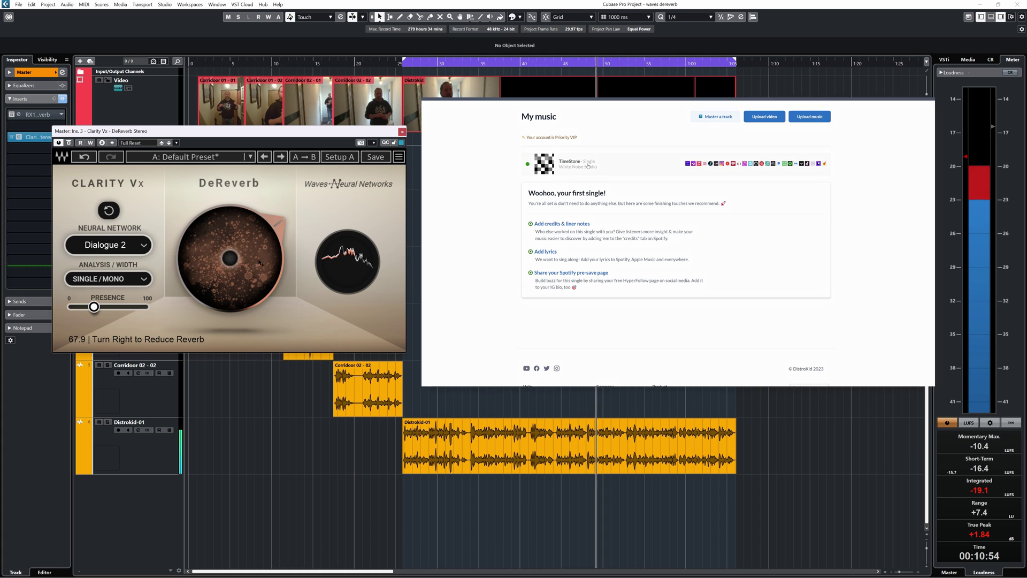
- Switch the neural network to Singing 1 from the Singing | Vocals group
left_click(127, 244)
mouse_move(187, 259)
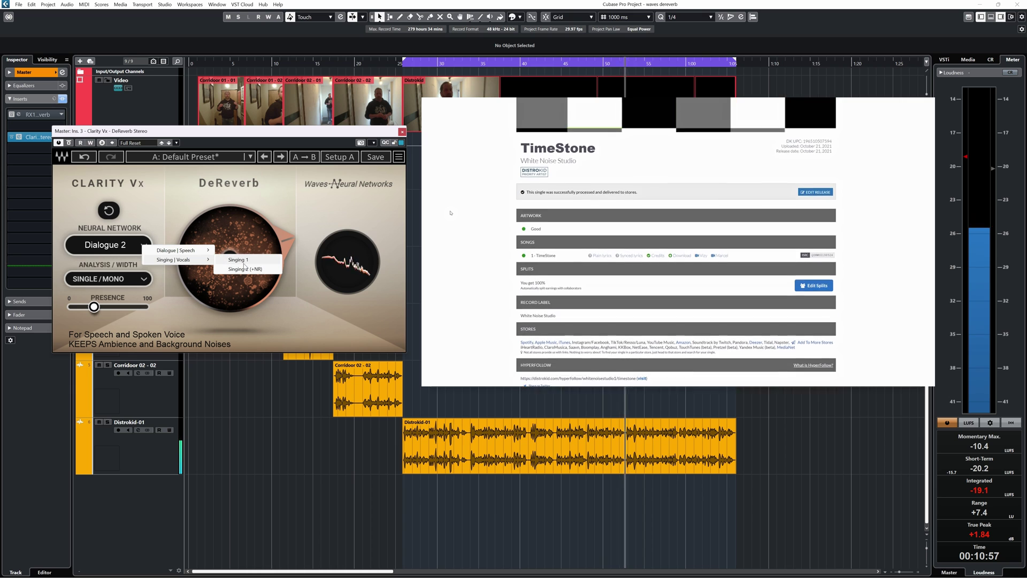
left_click(244, 262)
- Lower the reverb reduction slightly and sweep Presence through 44 % and across its range
mouse_move(230, 257)
left_mouse_down()
mouse_move(230, 235)
mouse_move(243, 282)
mouse_move(243, 264)
left_mouse_up()
mouse_move(98, 308)
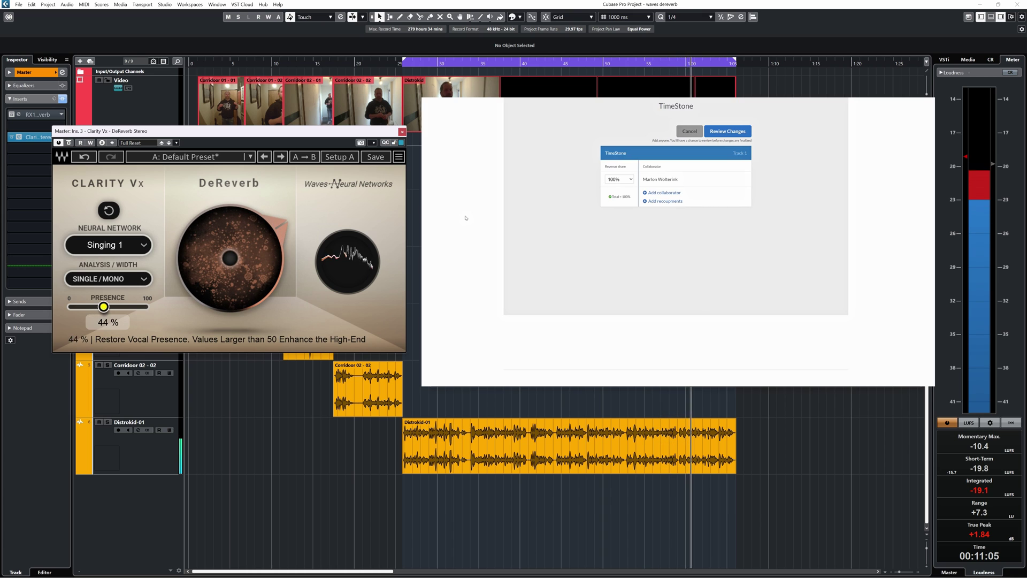
left_click_drag(148, 307, 69, 306)
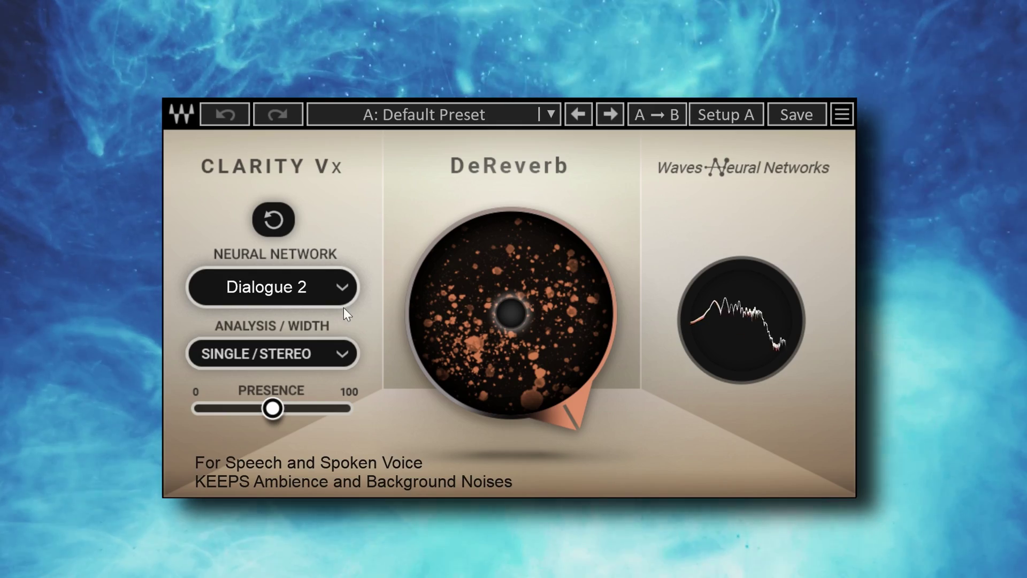
- Raise the reverb reduction to 42.4 on Dialogue 1 and set Analysis / Width to Double/Stereo
left_click(345, 349)
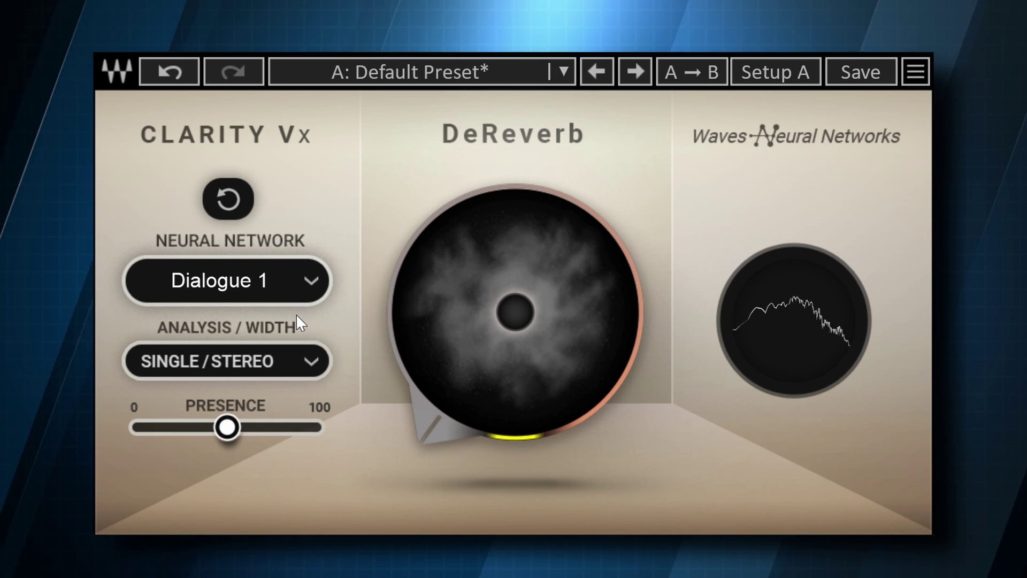
left_click_drag(389, 368, 327, 372)
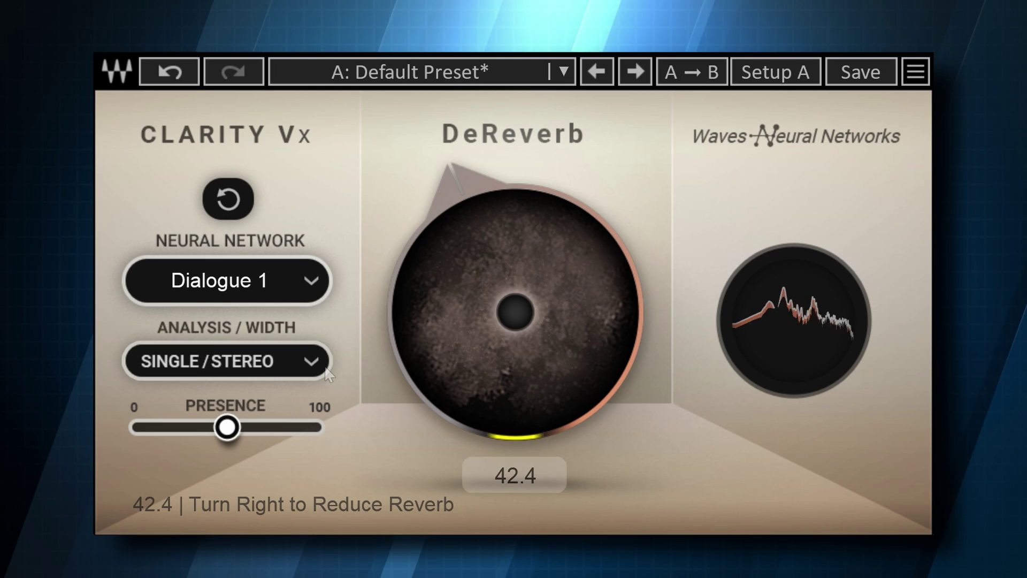
left_click(325, 369)
left_click(222, 438)
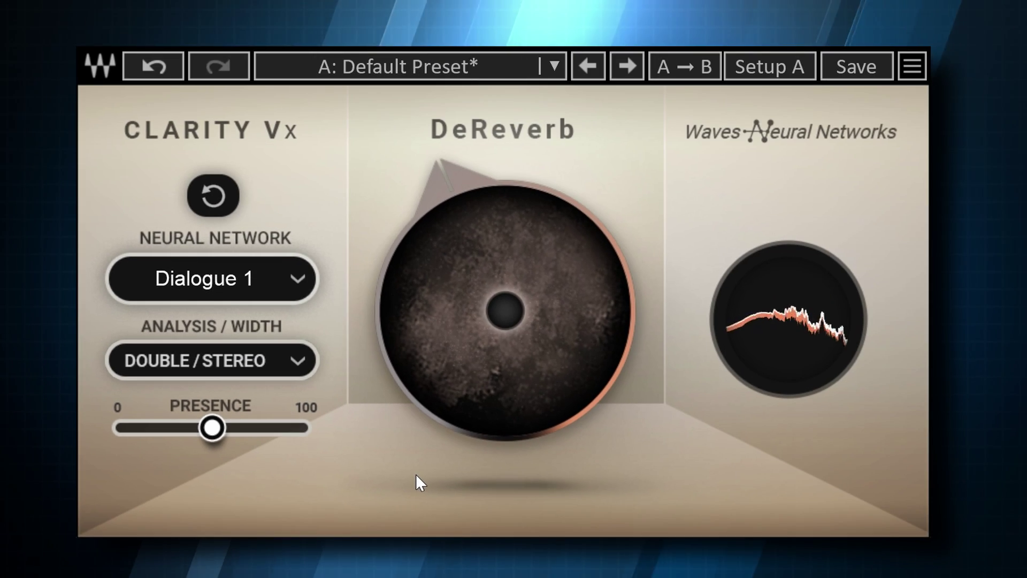
- Fine-tune the reverb reduction to 43.6 and lower it to 39.0
left_click_drag(402, 472, 403, 465)
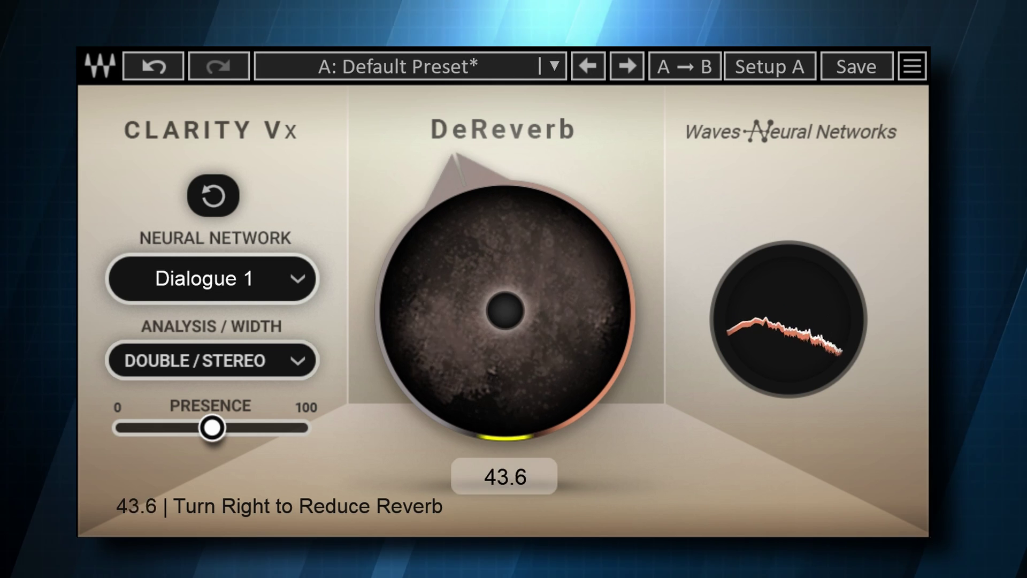
mouse_move(505, 310)
left_mouse_down()
mouse_move(505, 293)
mouse_move(505, 318)
left_mouse_up()
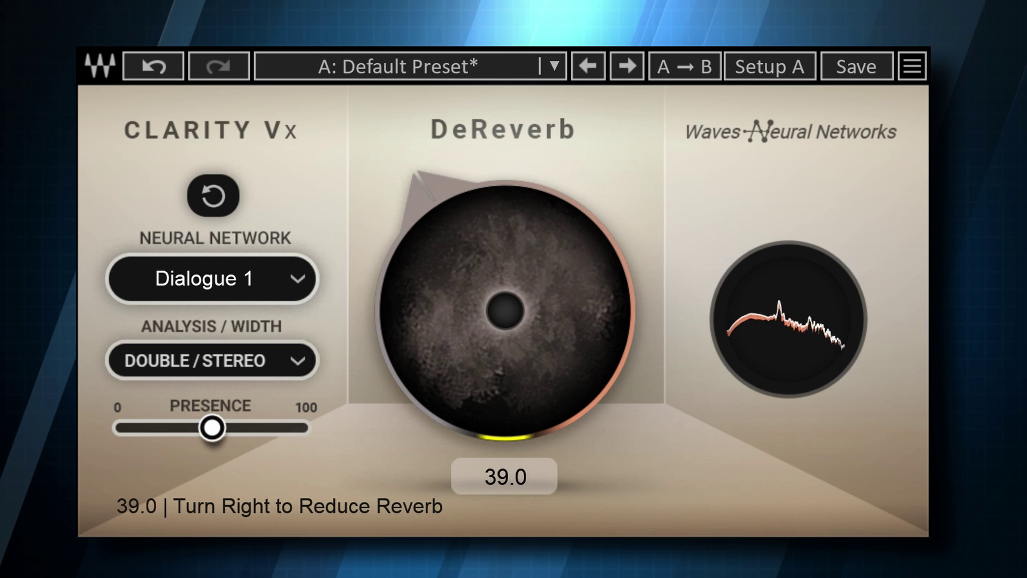
left_click_drag(402, 471, 402, 471)
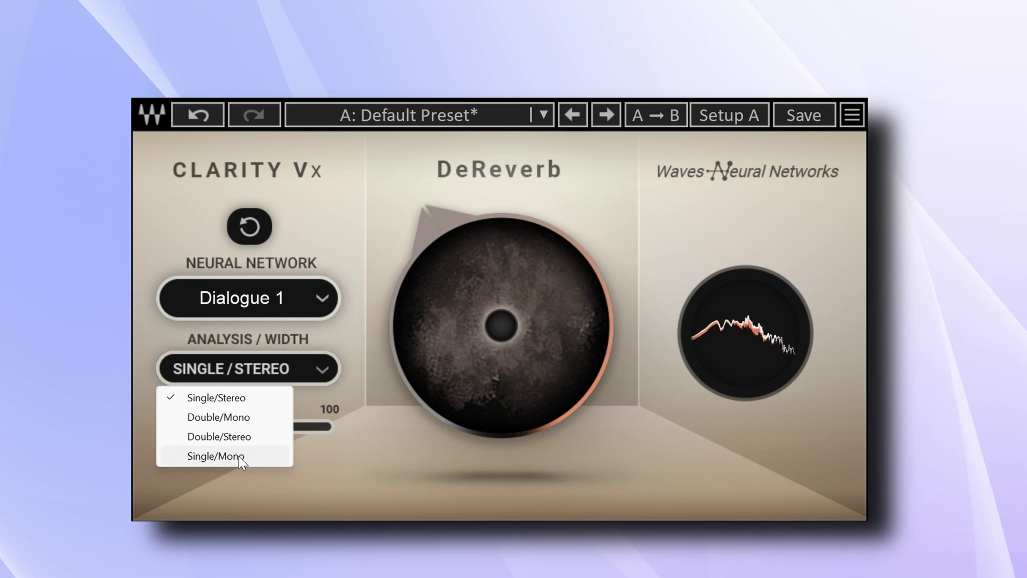
- Try Analysis / Width on Single/Mono, reopen the mode options and pick Double/Mono
left_click(239, 456)
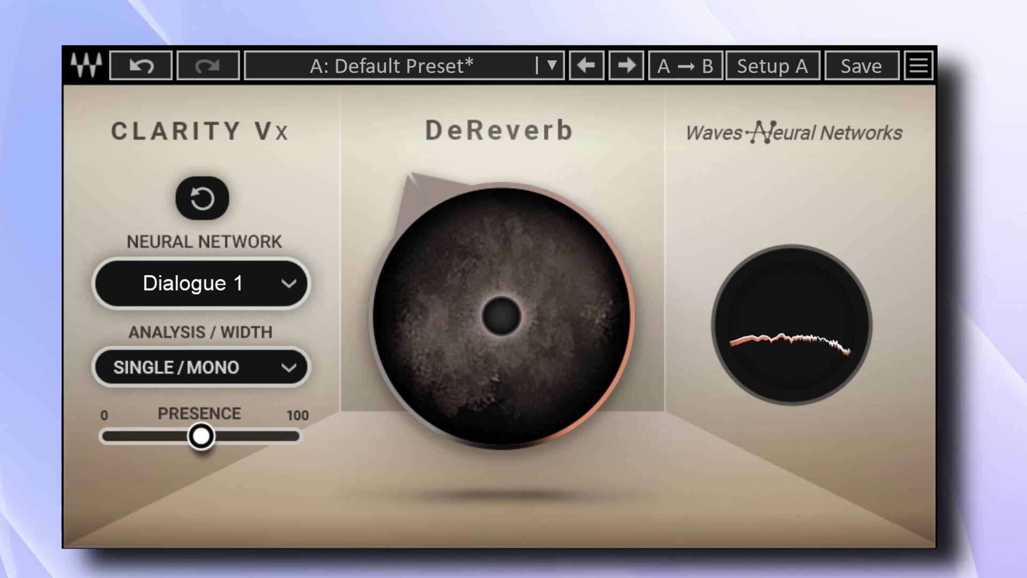
left_click(255, 365)
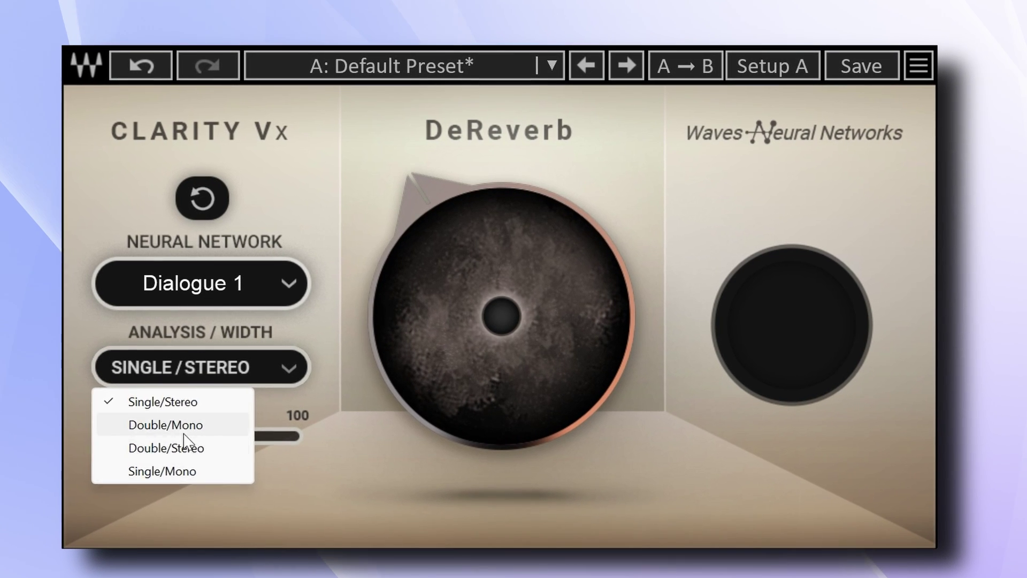
left_click(183, 432)
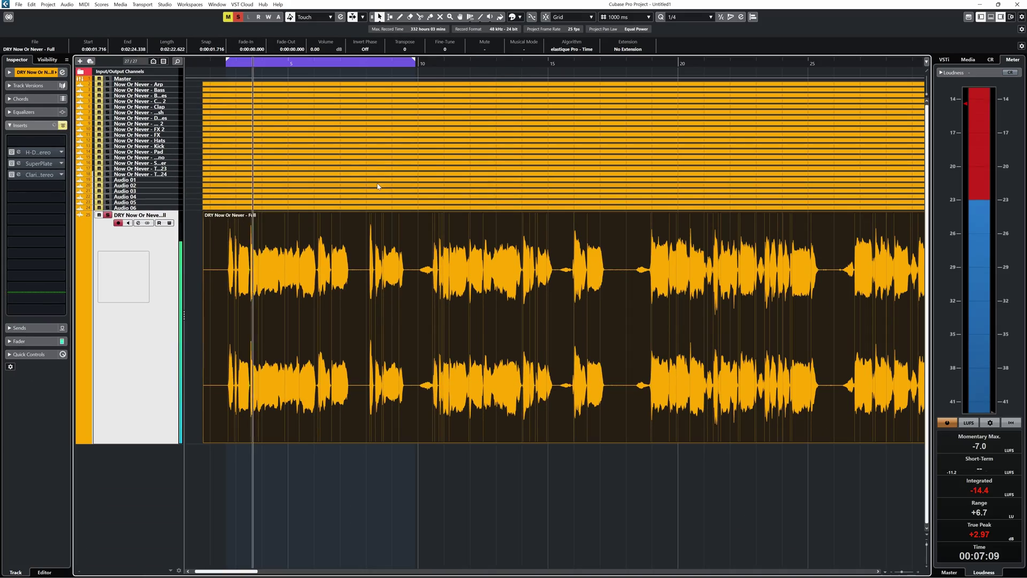
- Toggle the bypass of the SuperPlate insert on the dry vocal track and open its Clarity Vx DeReverb insert
left_click(12, 165)
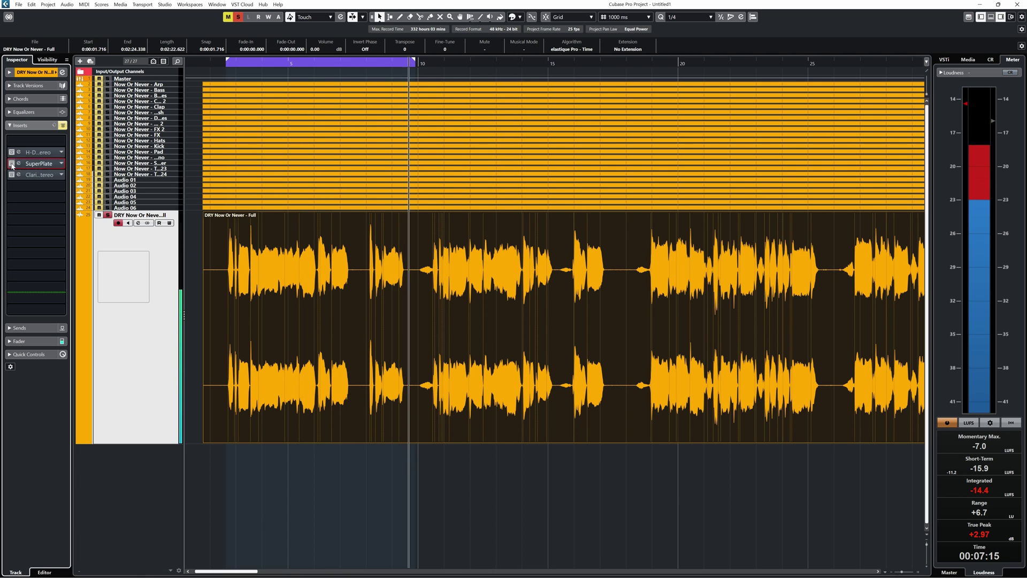
left_click(21, 176)
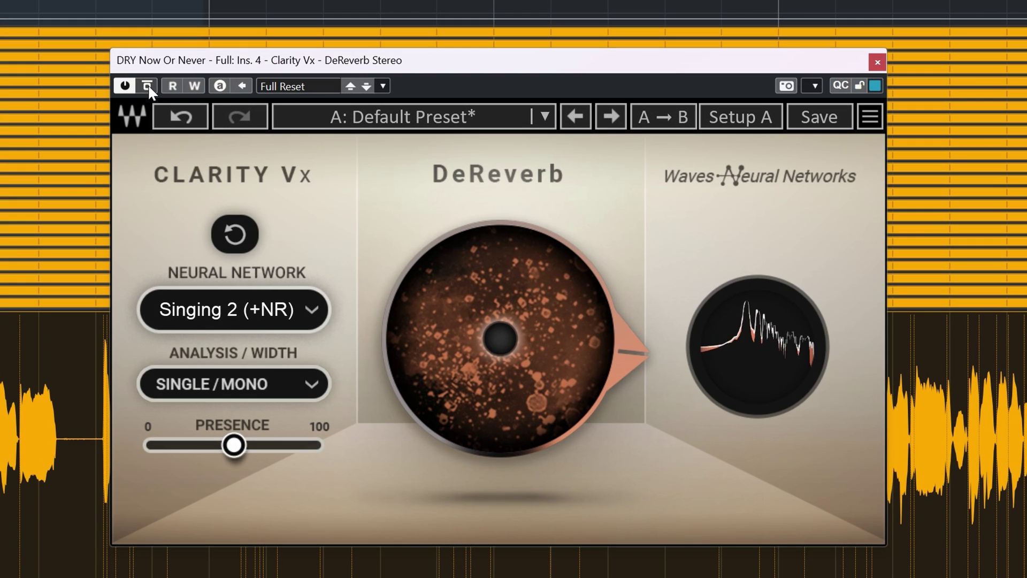
- Set Analysis / Width to Single/Stereo on Singing 2 (+NR) and raise the reverb reduction to its maximum
mouse_move(549, 209)
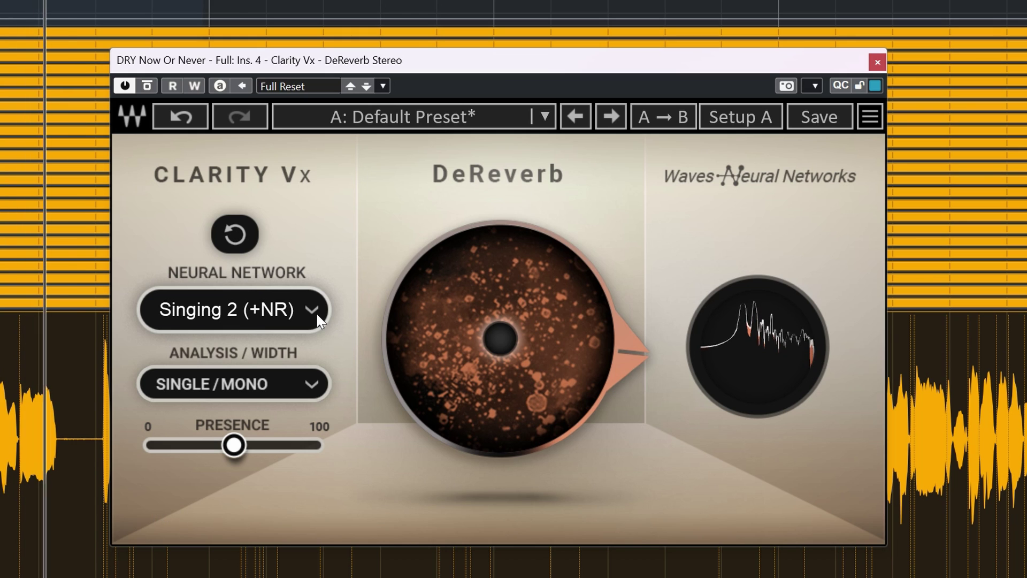
left_click(312, 385)
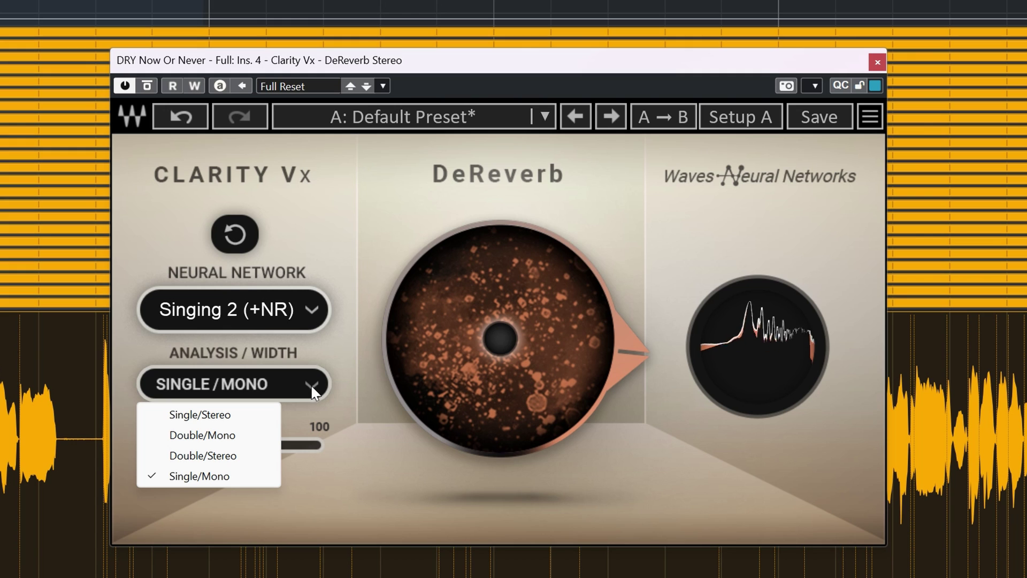
left_click(251, 413)
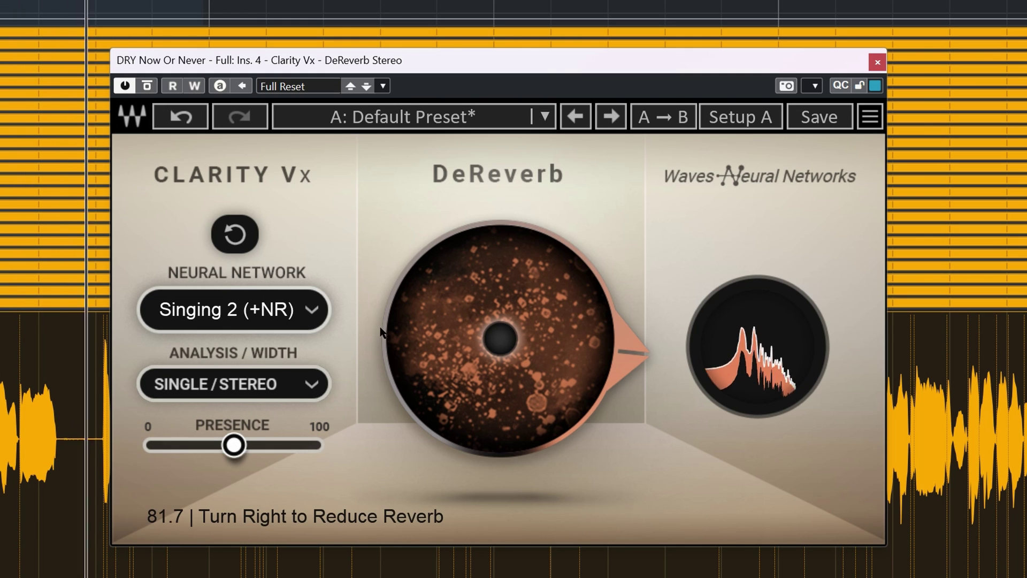
left_click_drag(381, 336, 381, 313)
left_click_drag(481, 359, 482, 312)
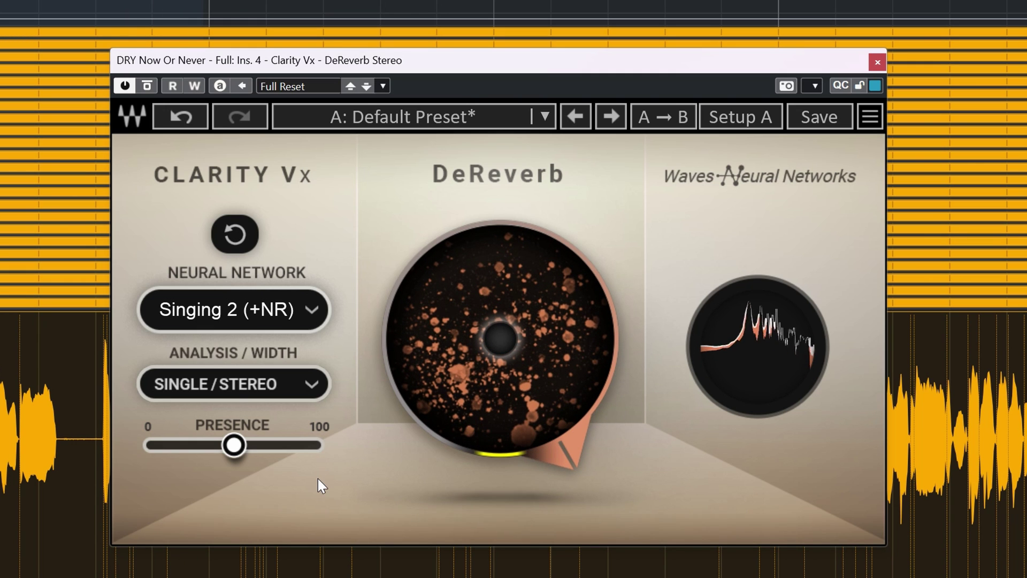
- Try Presence at 100% and return it to 50%
left_click_drag(265, 454, 304, 446)
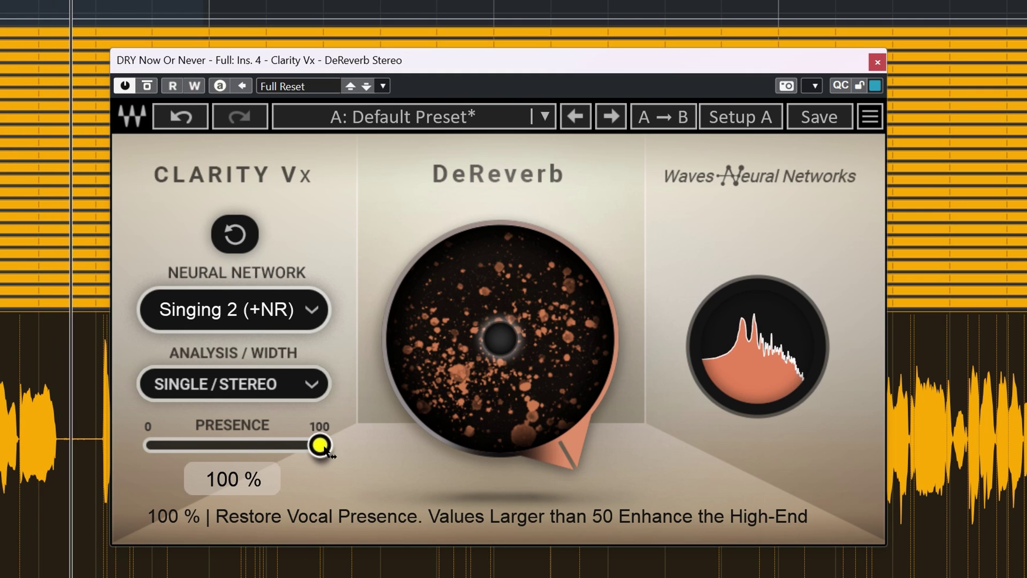
left_click_drag(318, 444, 292, 445)
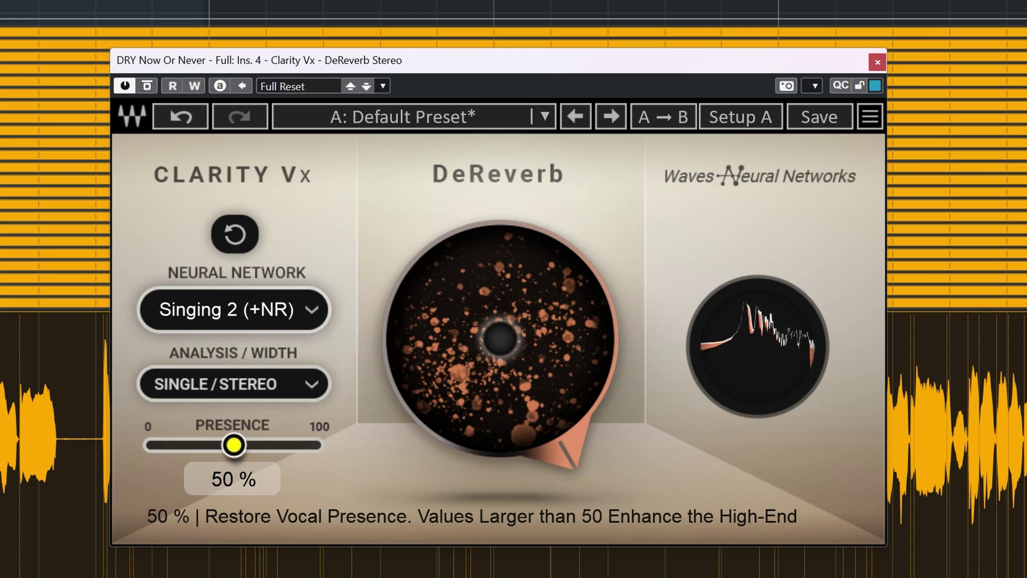
- Try Analysis / Width on Double/Stereo, switch it to Single/Mono and recheck the mode options without changing the choice
left_click(315, 384)
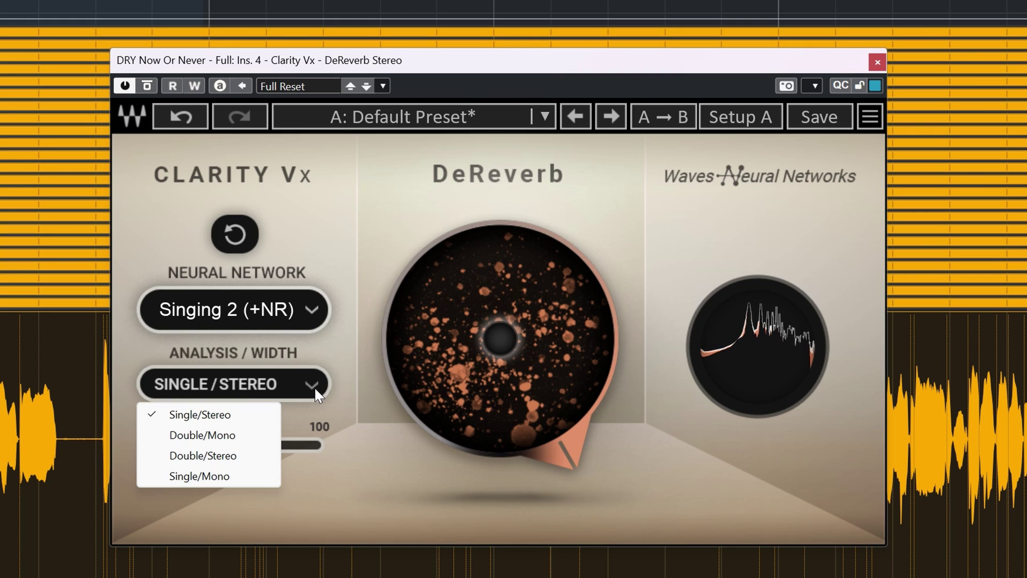
left_click(233, 452)
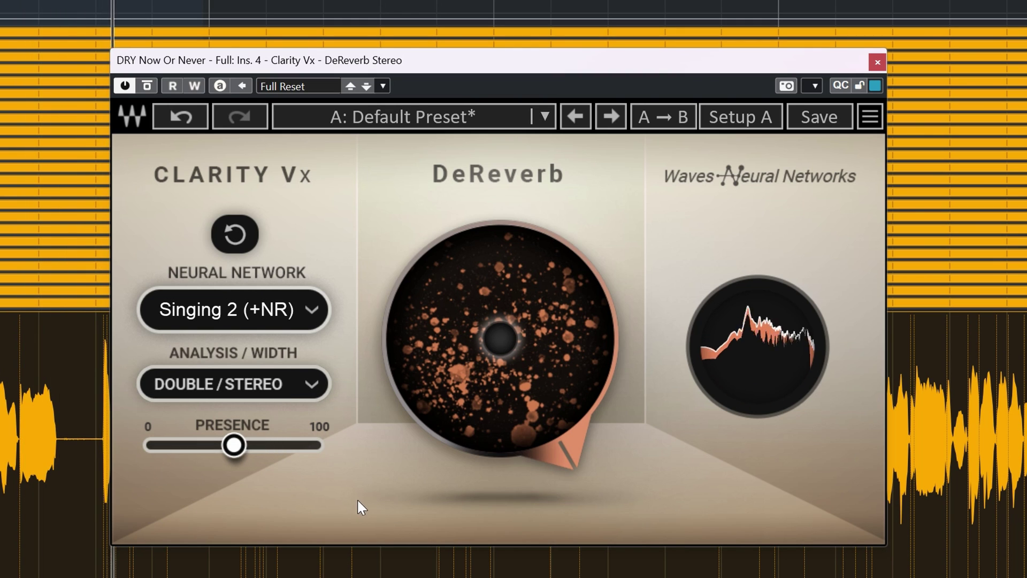
left_click(311, 385)
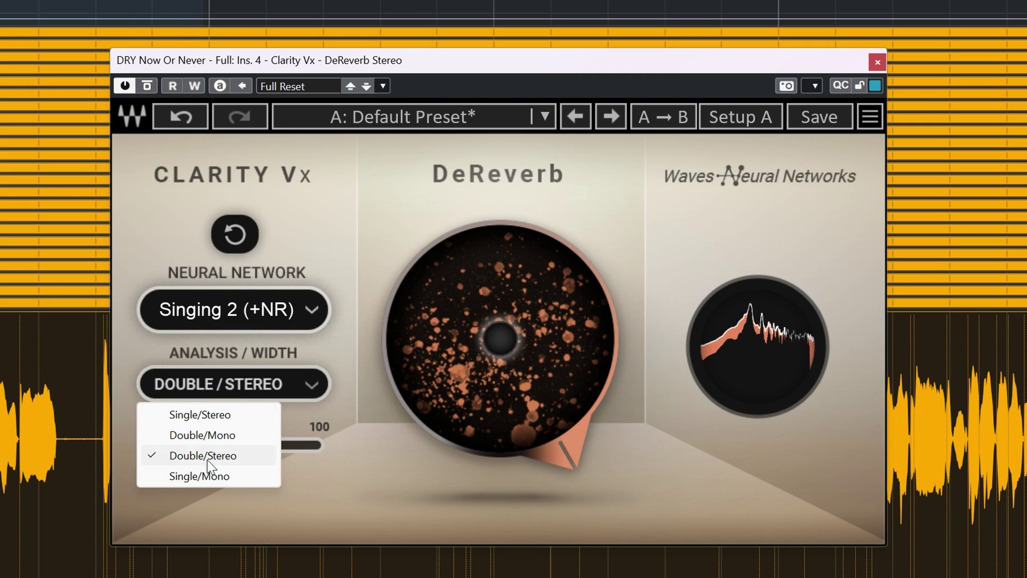
left_click(212, 475)
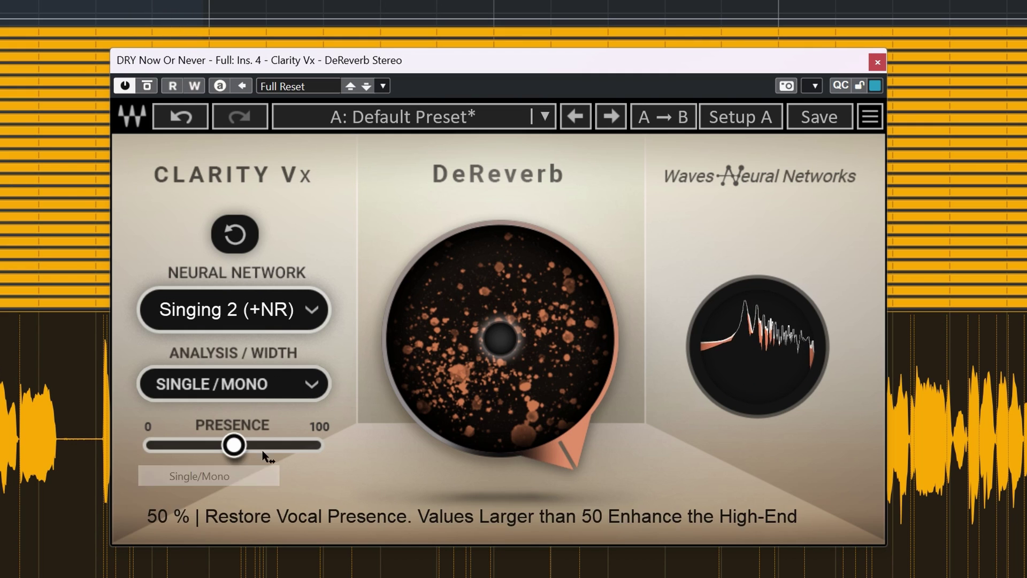
left_click(312, 390)
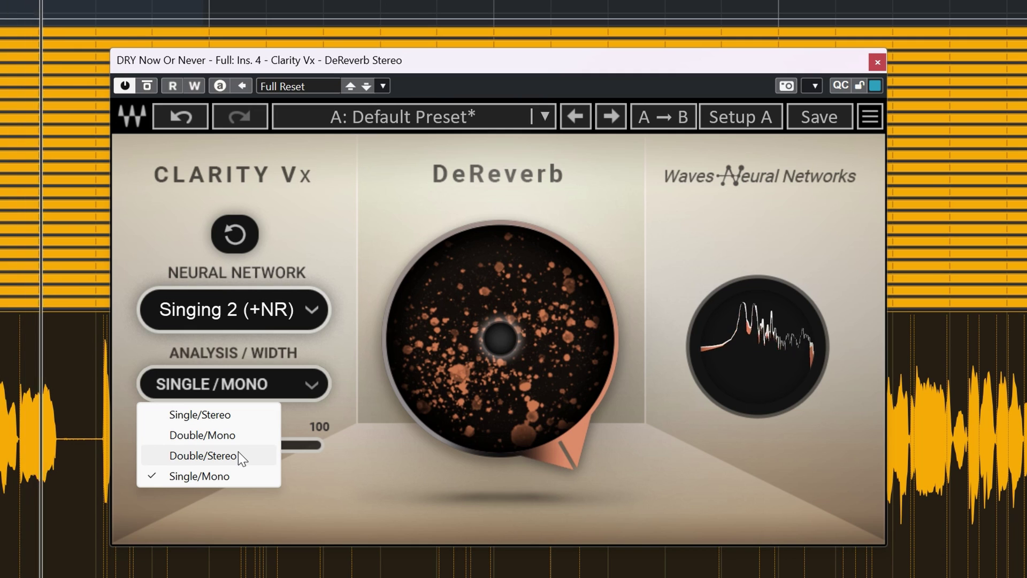
left_click(361, 464)
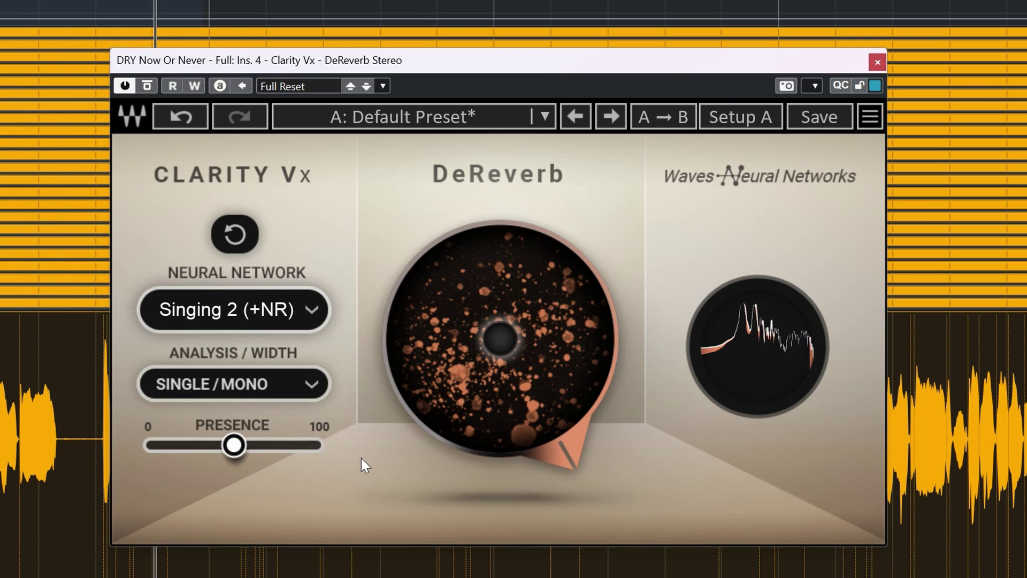
- Switch the neural network to Singing 1 and compare the dry vocal track with its inserts bypassed
left_click(312, 312)
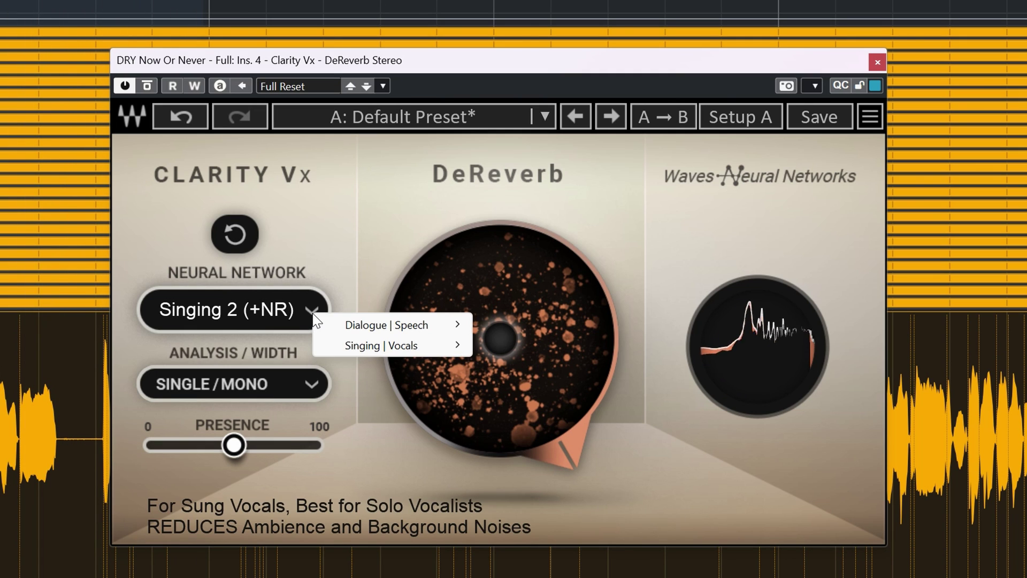
mouse_move(356, 347)
left_click(523, 348)
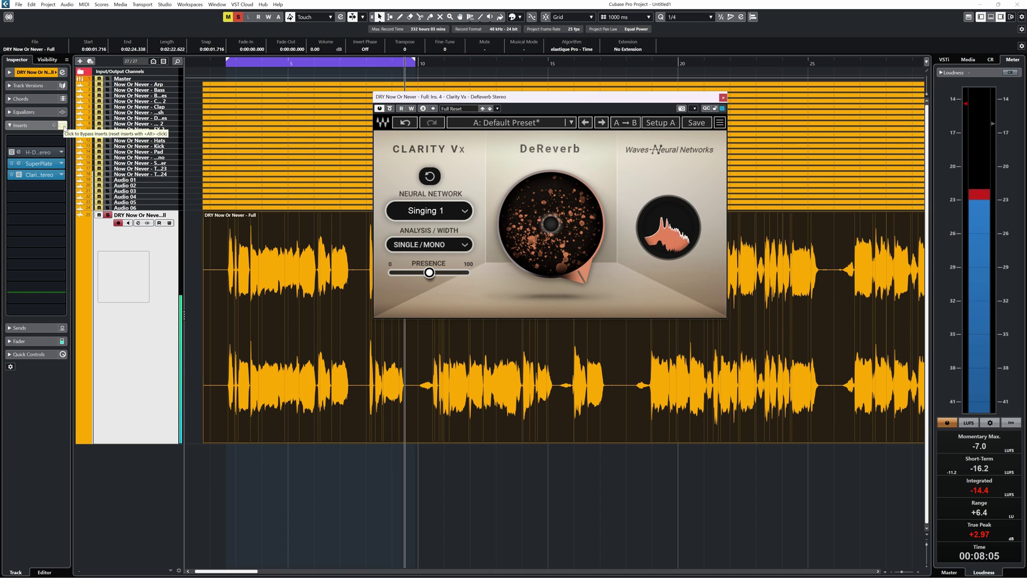
left_click(63, 126)
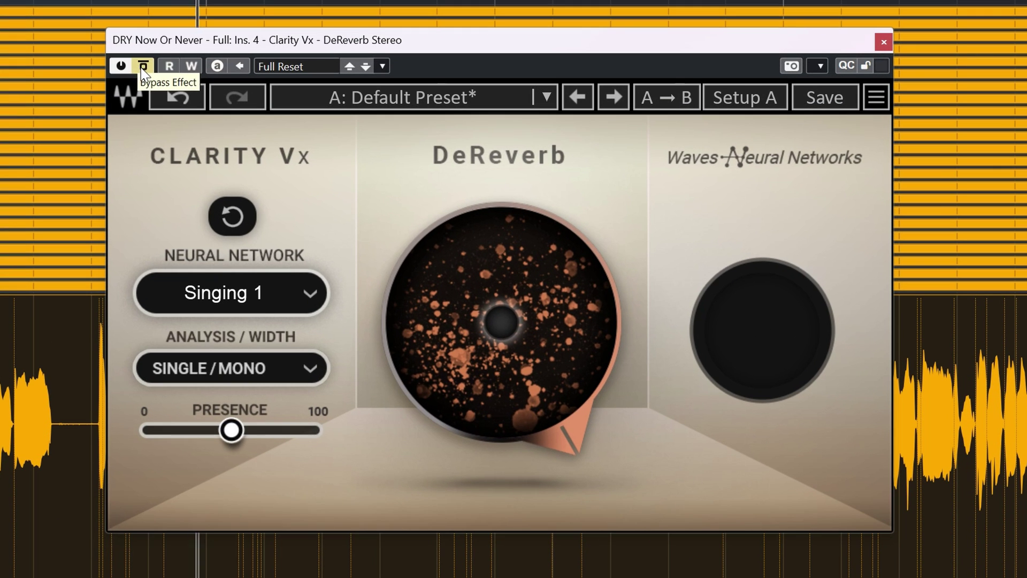
left_click(389, 108)
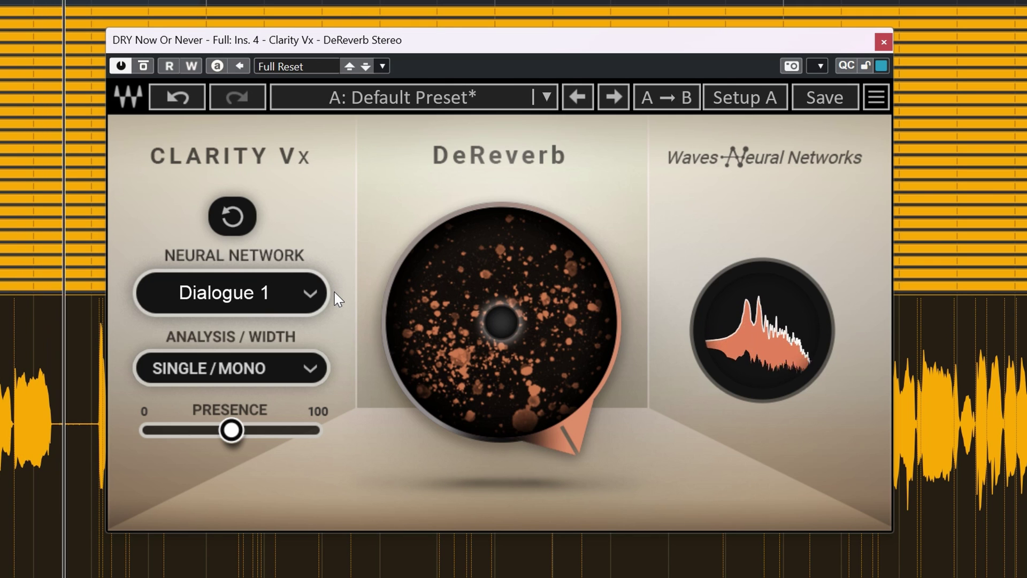
- Try the Dialogue 2 neural network on the vocal, followed by Dialogue 3 (+NR)
left_click(311, 292)
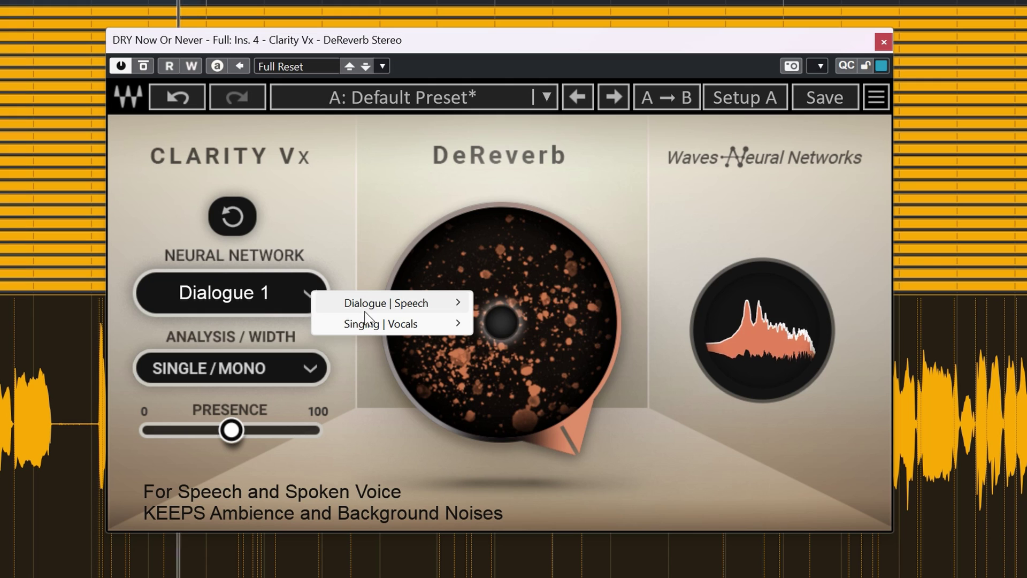
mouse_move(368, 299)
left_click(514, 324)
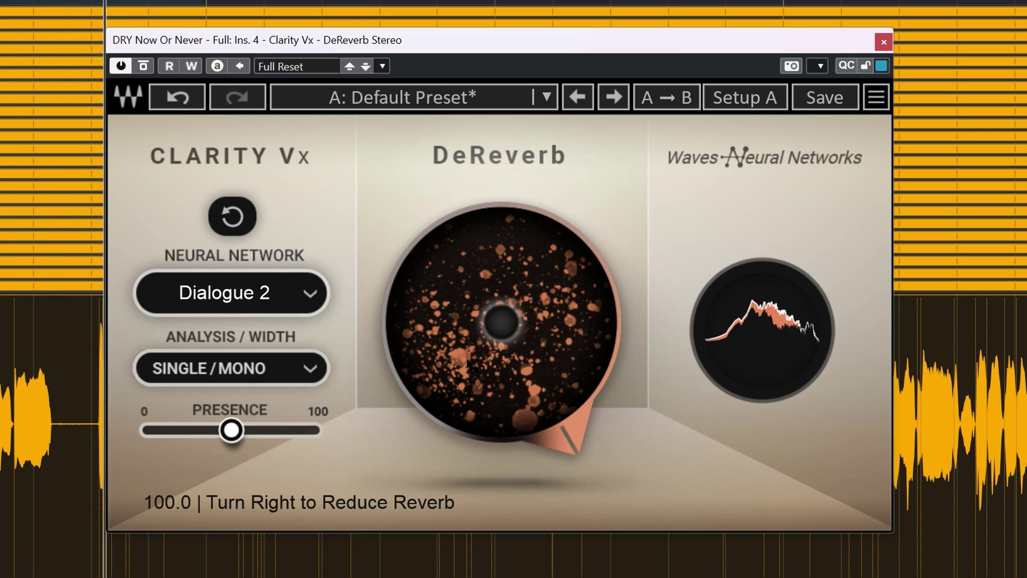
left_click(315, 291)
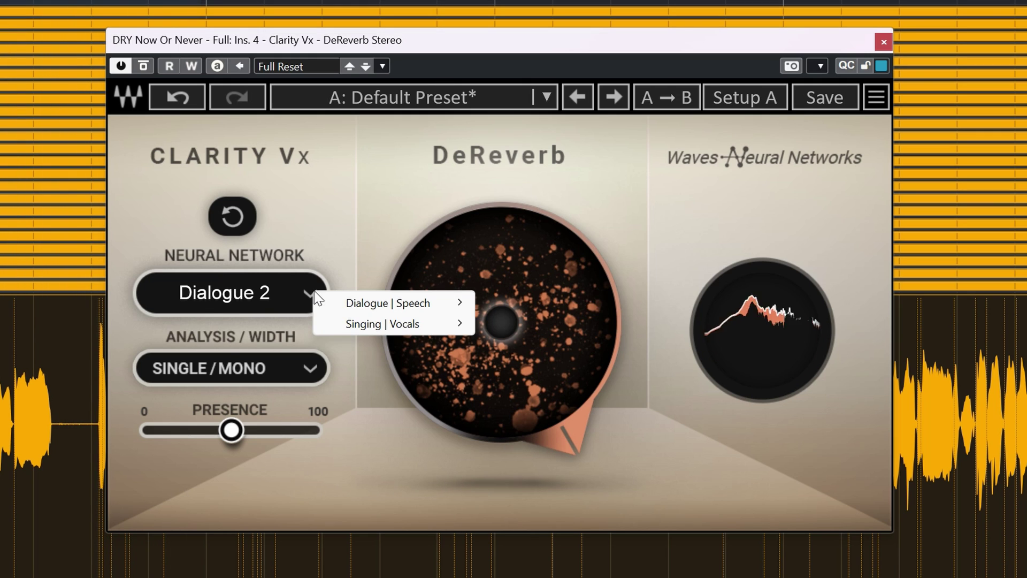
mouse_move(428, 310)
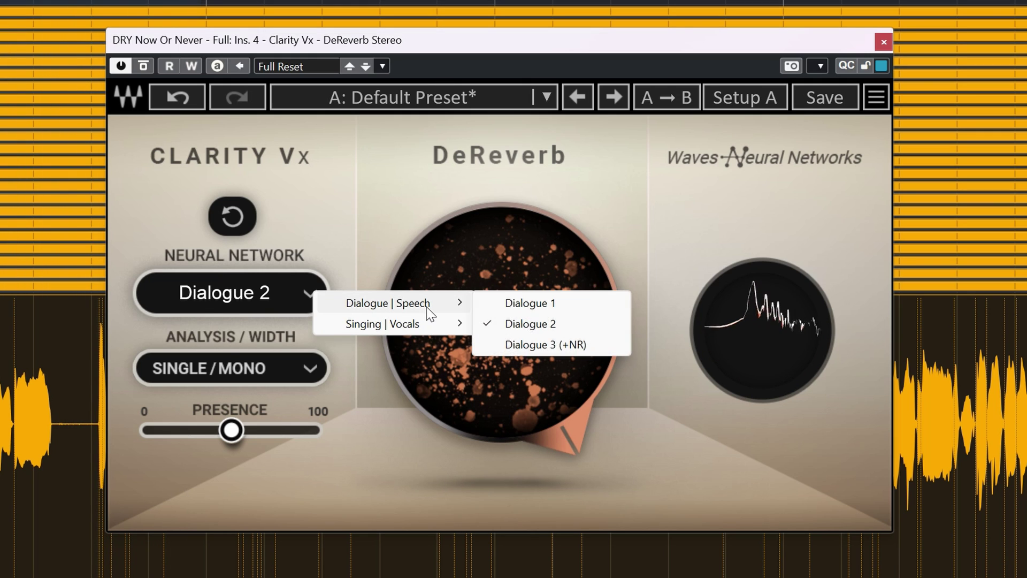
left_click(586, 345)
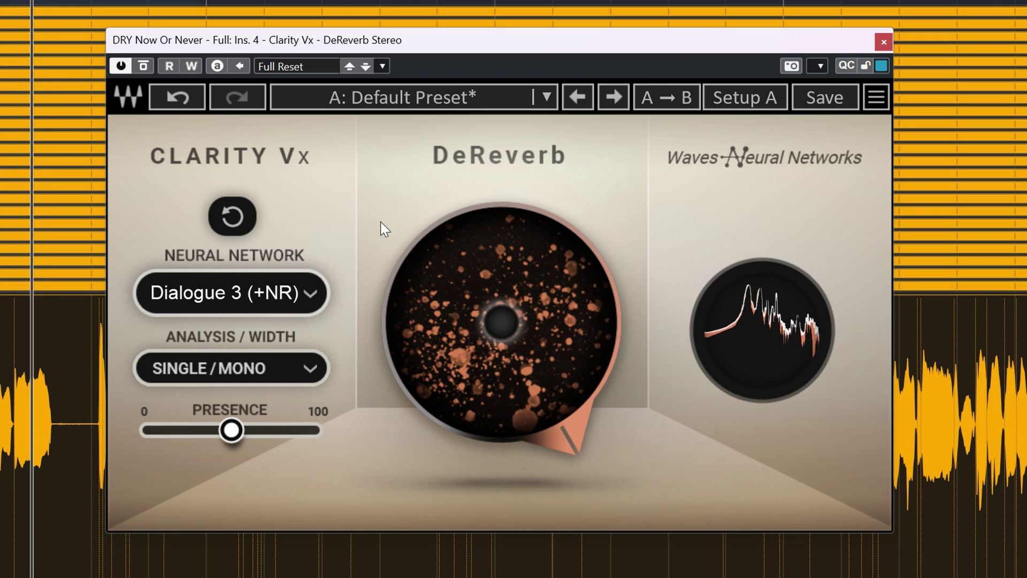
- Return the neural network to Dialogue 2 and compare the vocal with the track's inserts bypassed
left_click(314, 293)
mouse_move(397, 309)
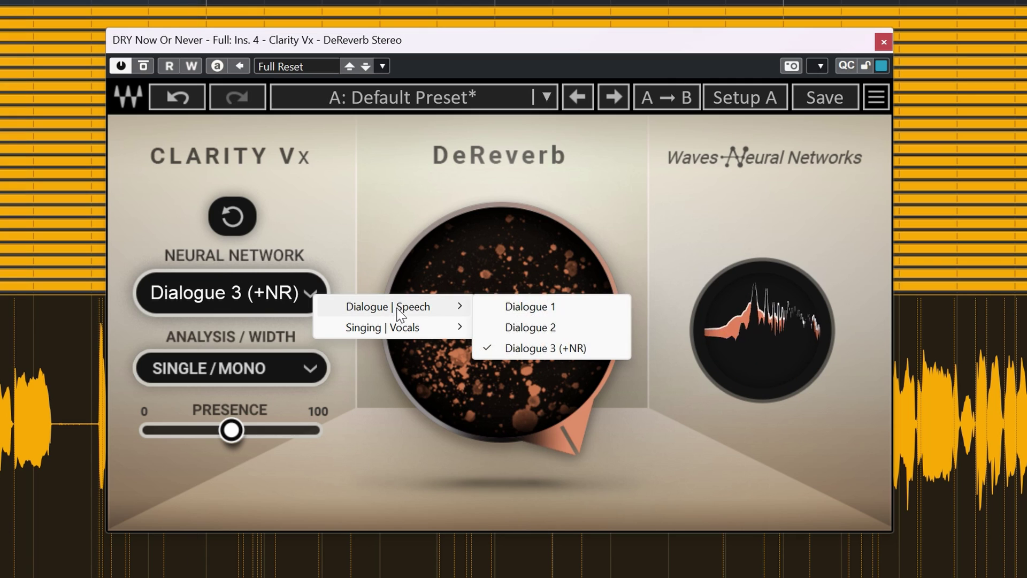
left_click(556, 327)
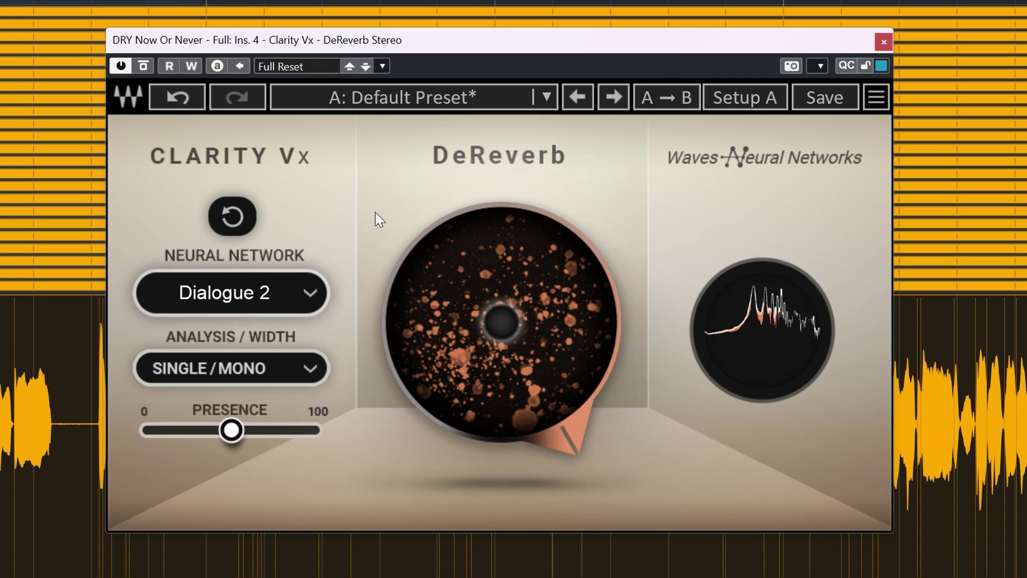
left_click(63, 125)
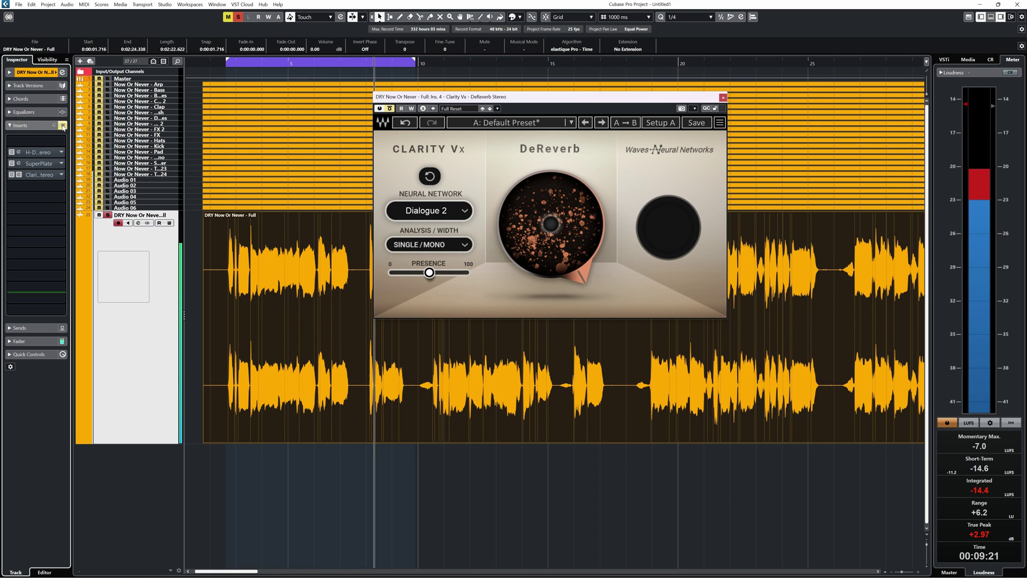
left_click(62, 125)
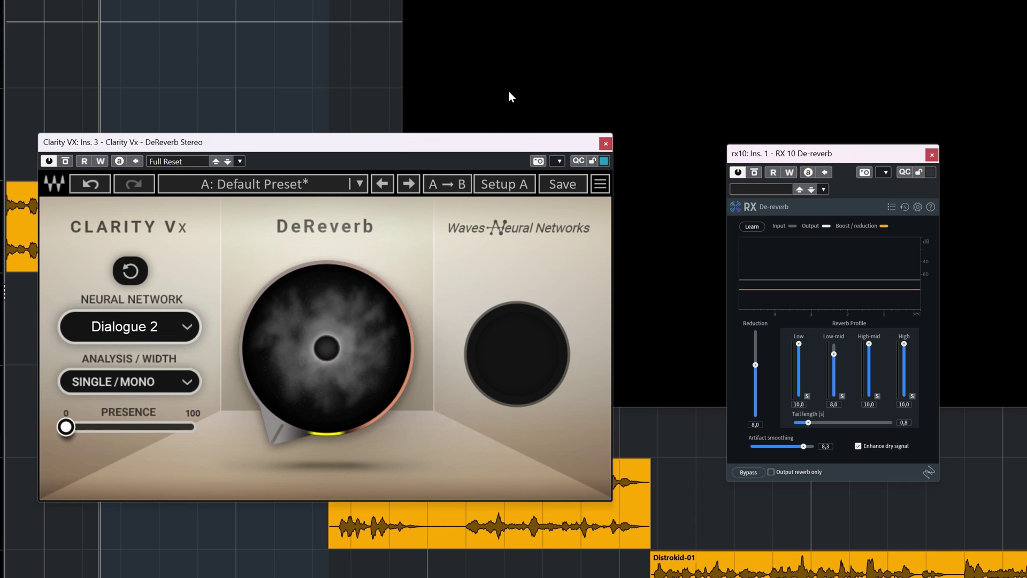
- Play the hallway speech clip and raise the reverb reduction in the Clarity VX track's DeReverb
key("space")
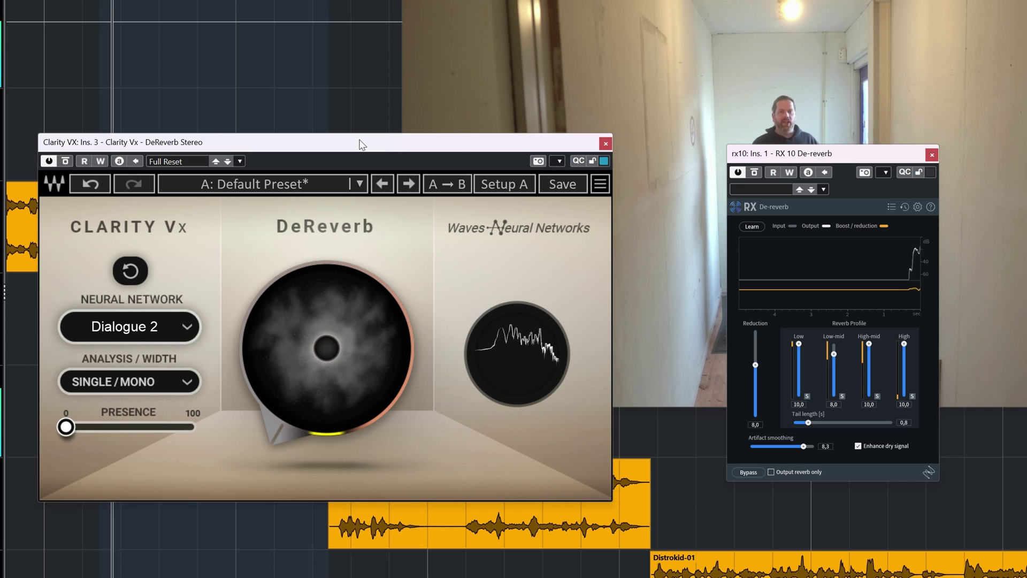
left_click_drag(327, 348, 326, 269)
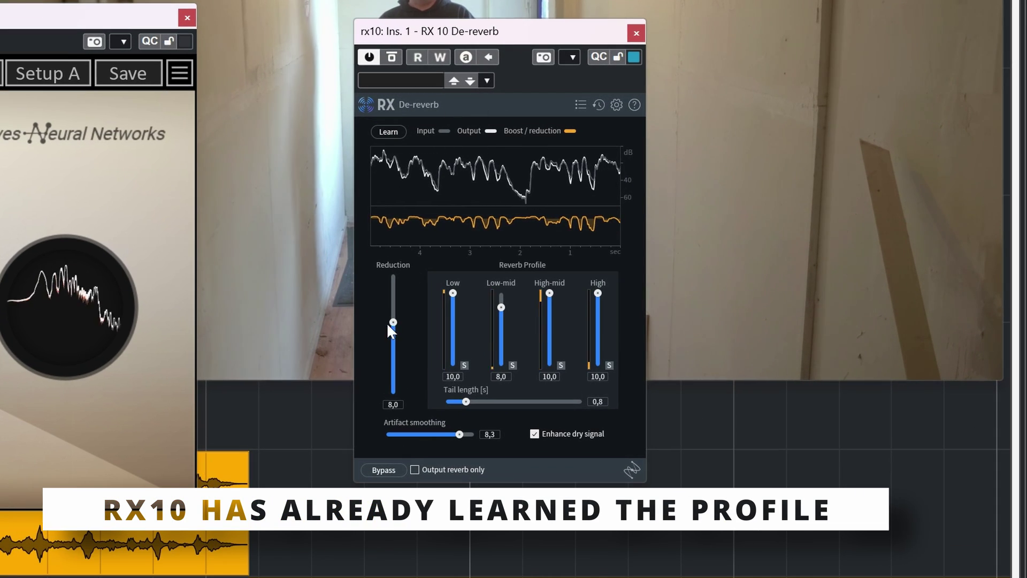
- Try RX 10 De-reverb's Reduction at -10,0 and toggle its bypass to compare
left_click_drag(389, 324, 390, 396)
left_click(389, 57)
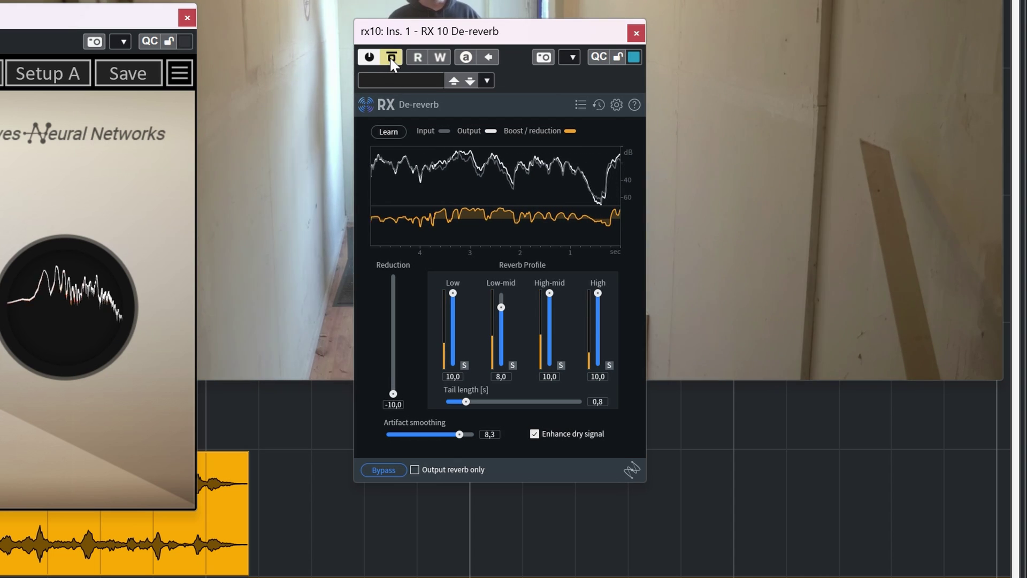
left_click(391, 57)
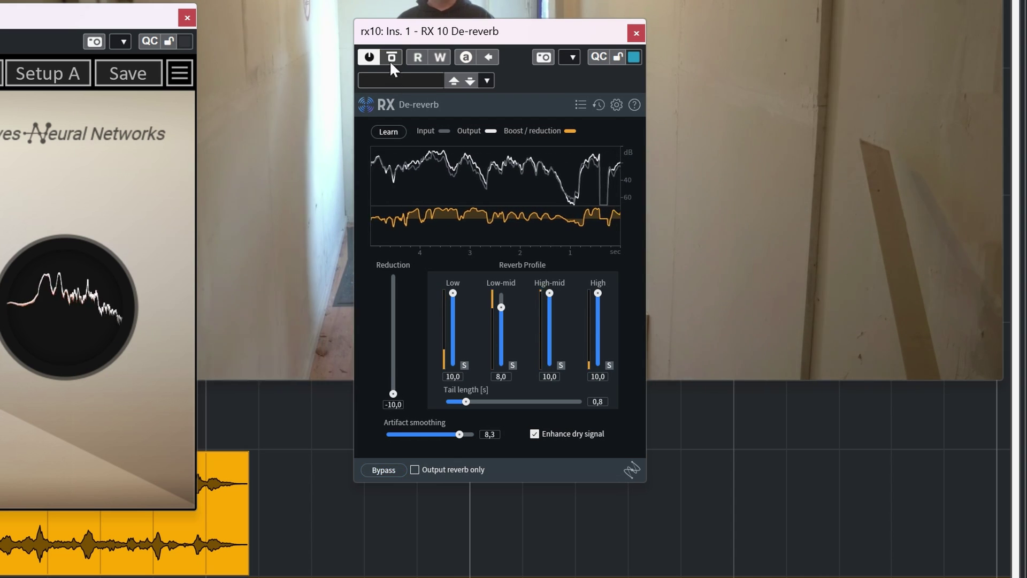
- Set RX 10 De-reverb's Reduction to 5,9 and its Tail length to 1,8 s
left_click_drag(393, 393, 385, 332)
left_click_drag(462, 402, 512, 404)
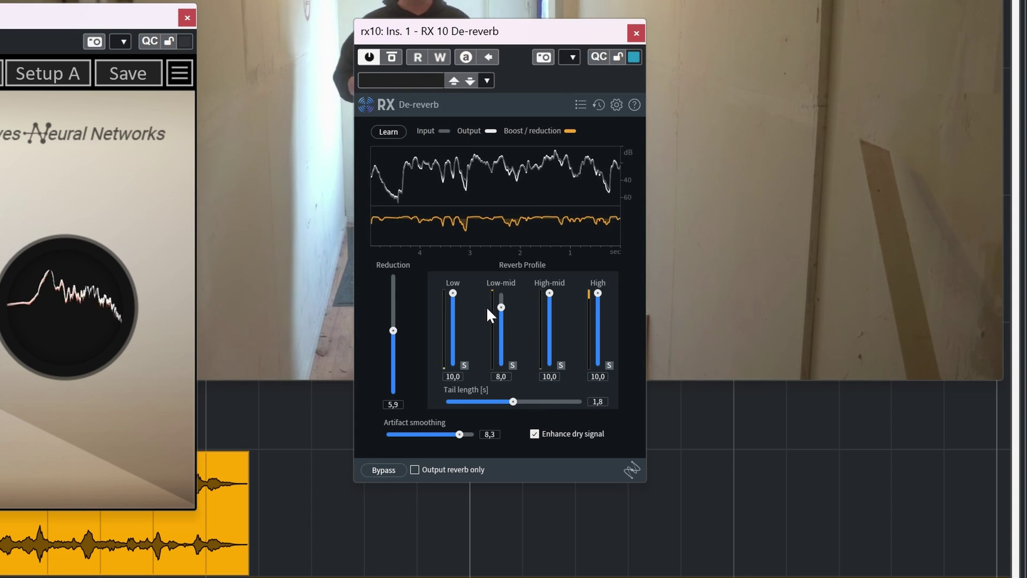
- Adjust the Reverb Profile to Low-mid 2,1, Low 7,5 and High-mid 8,2
left_click_drag(501, 308, 503, 346)
mouse_move(452, 293)
left_mouse_down()
mouse_move(451, 376)
mouse_move(461, 311)
left_mouse_up()
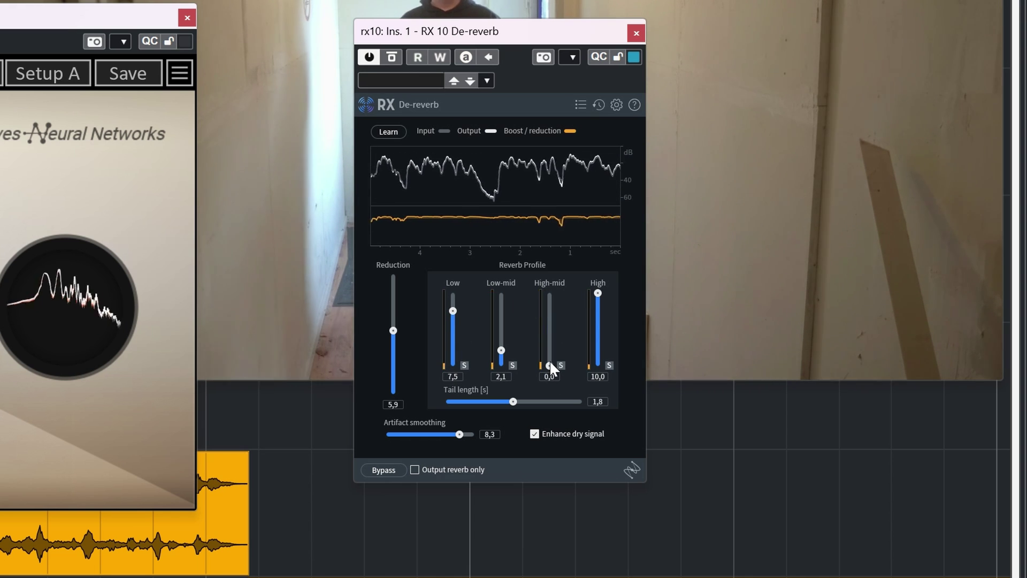
left_click_drag(550, 362, 598, 280)
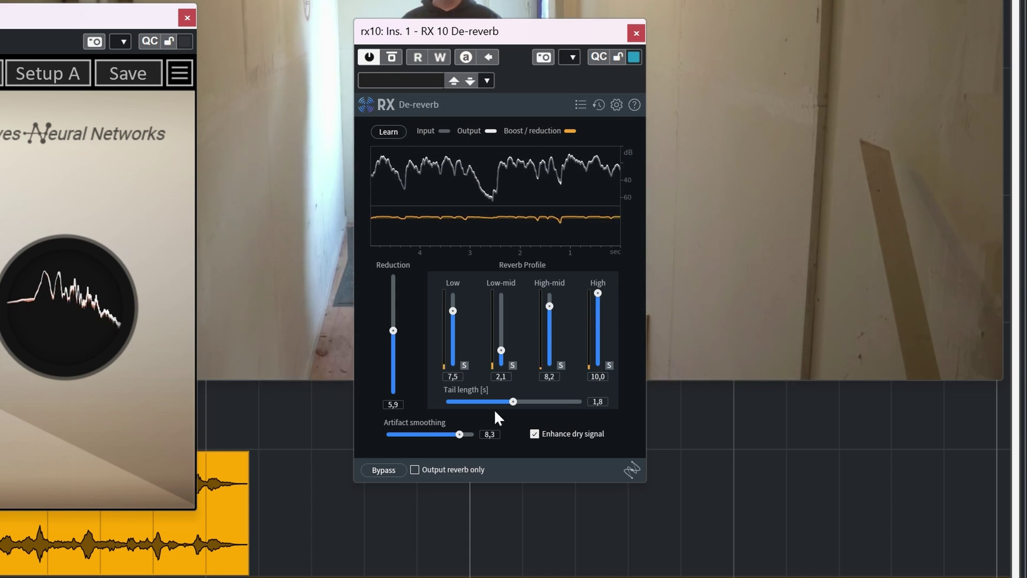
- Try Artifact smoothing at 0,0, raise it to 10,0 and turn off Enhance dry signal
left_click_drag(459, 433, 404, 433)
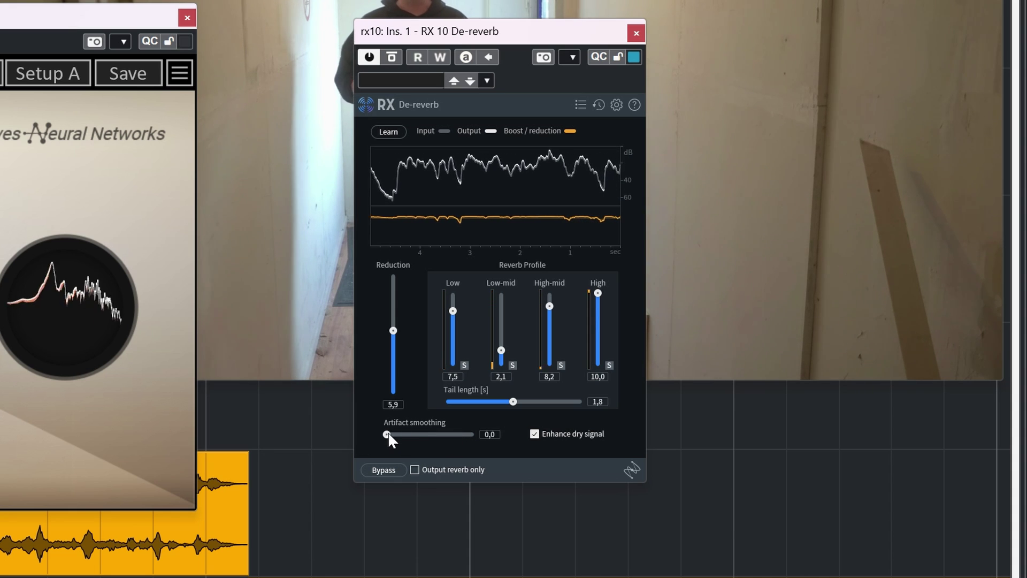
left_click_drag(387, 433, 489, 432)
left_click(534, 433)
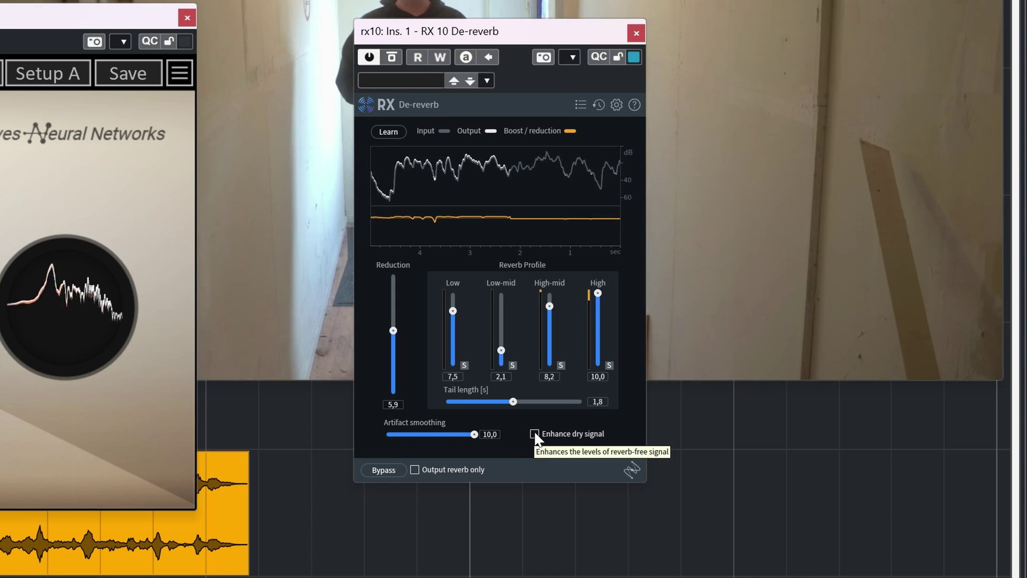
- Toggle the bypass of RX 10 De-reverb to compare the processed and unprocessed speech
left_click(394, 56)
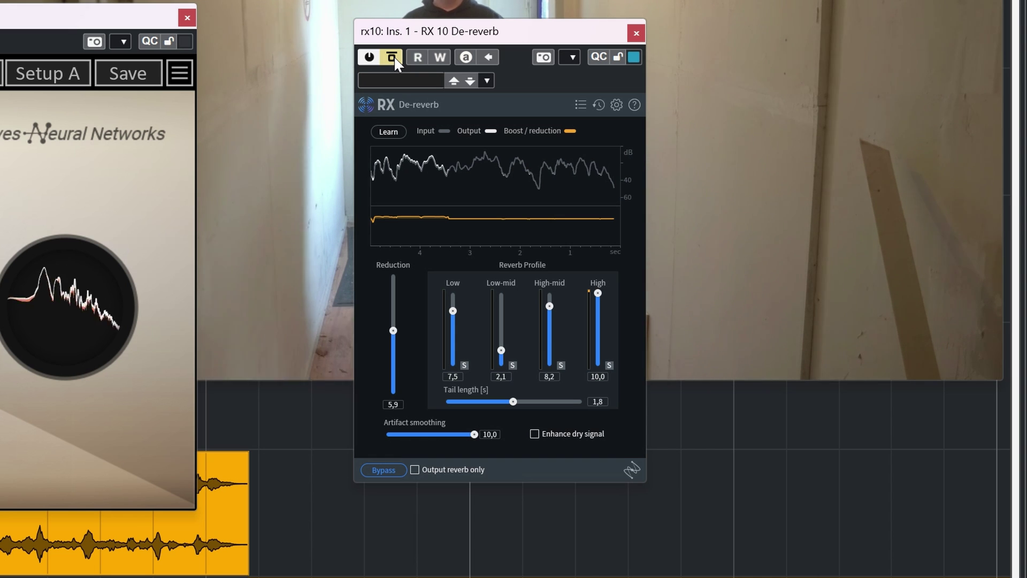
left_click(394, 56)
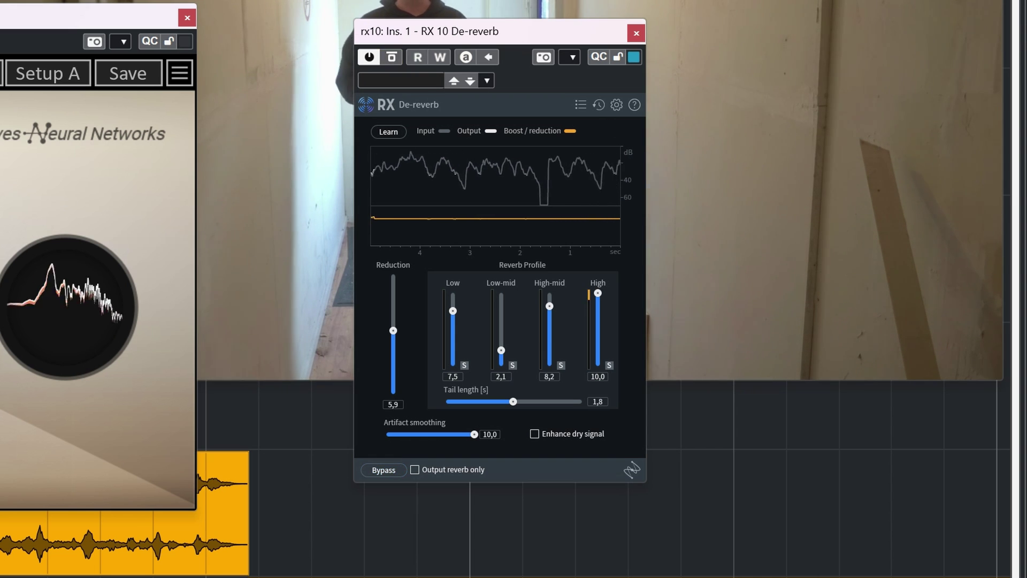